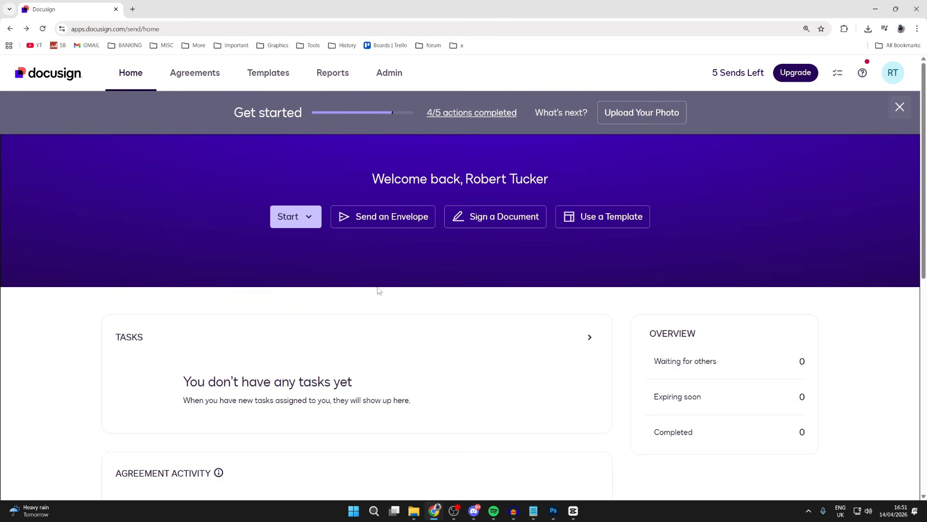
Step: Open GuideRealm usage.pdf from the desktop to review its signature lines, and close it again
{"action": "left_click", "coordinate": [414, 510]}
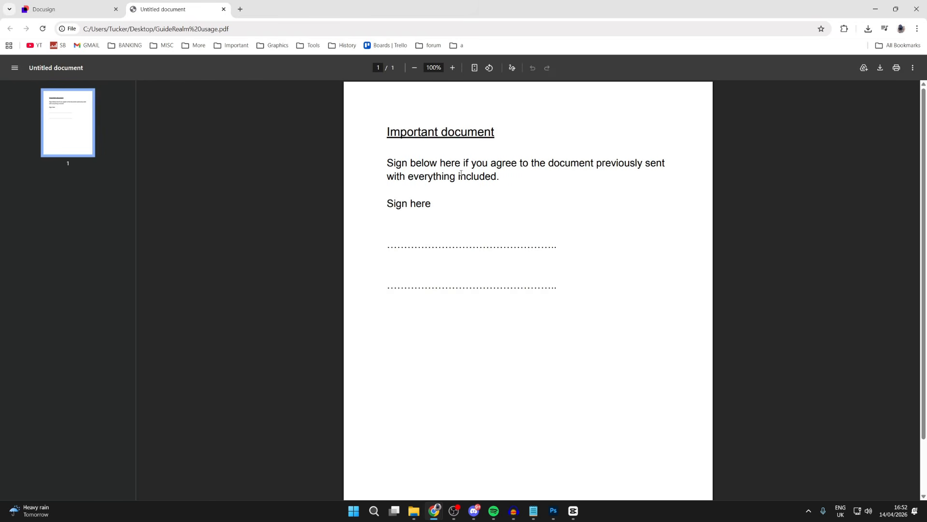
{"action": "left_click", "coordinate": [223, 9]}
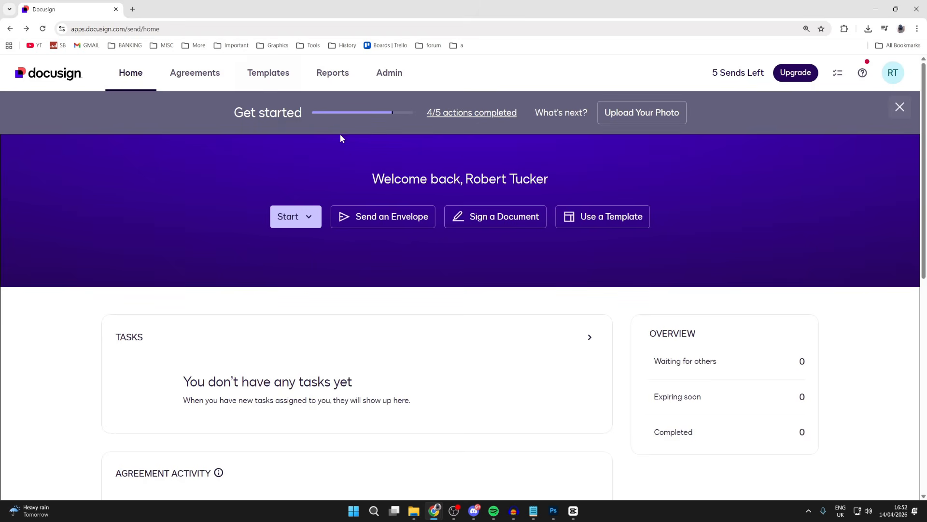
Step: Start a new envelope for sending a document out for signature
{"action": "left_click", "coordinate": [303, 220]}
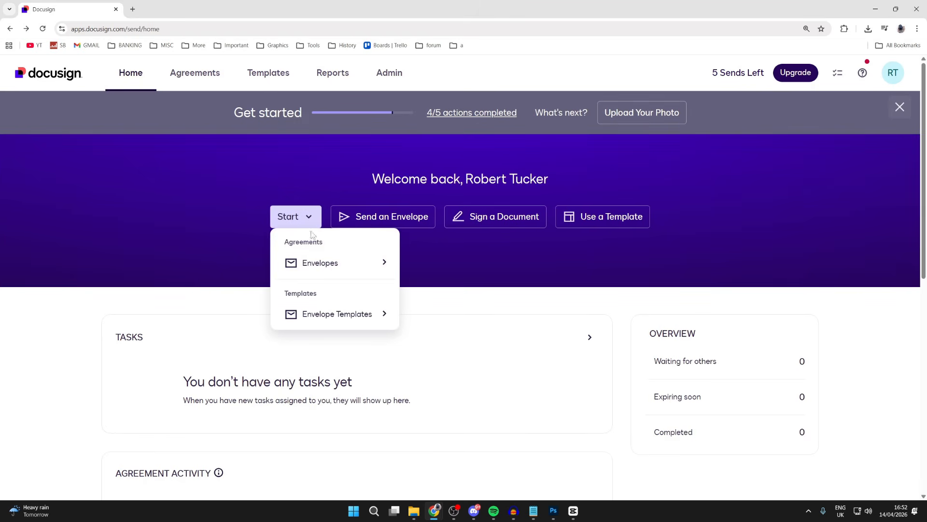
{"action": "mouse_move", "coordinate": [327, 270]}
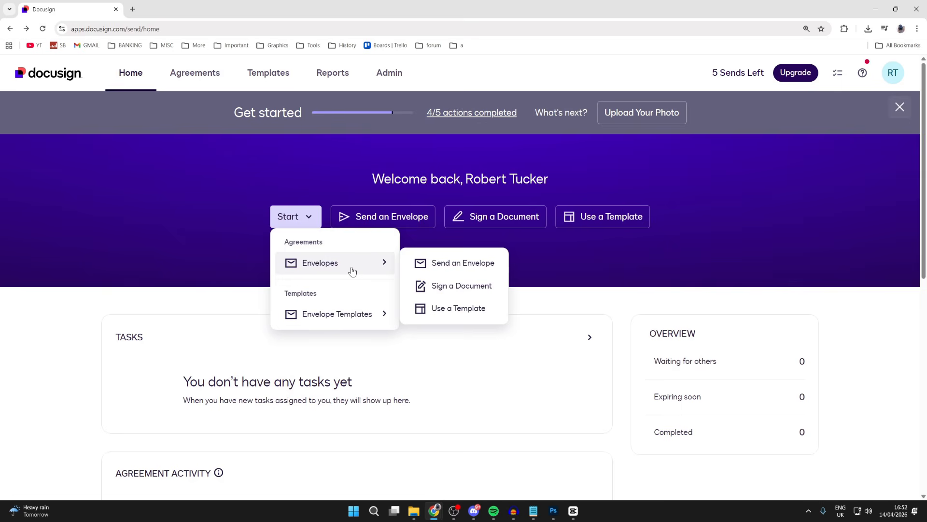
{"action": "left_click", "coordinate": [400, 217]}
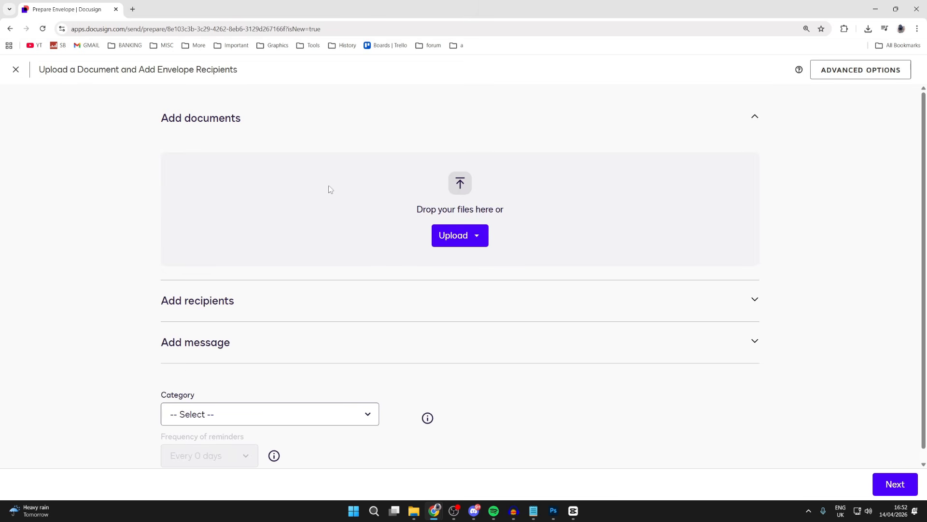
Step: Upload GuideRealm usage.pdf from the computer's Desktop folder to the envelope
{"action": "left_click", "coordinate": [458, 241]}
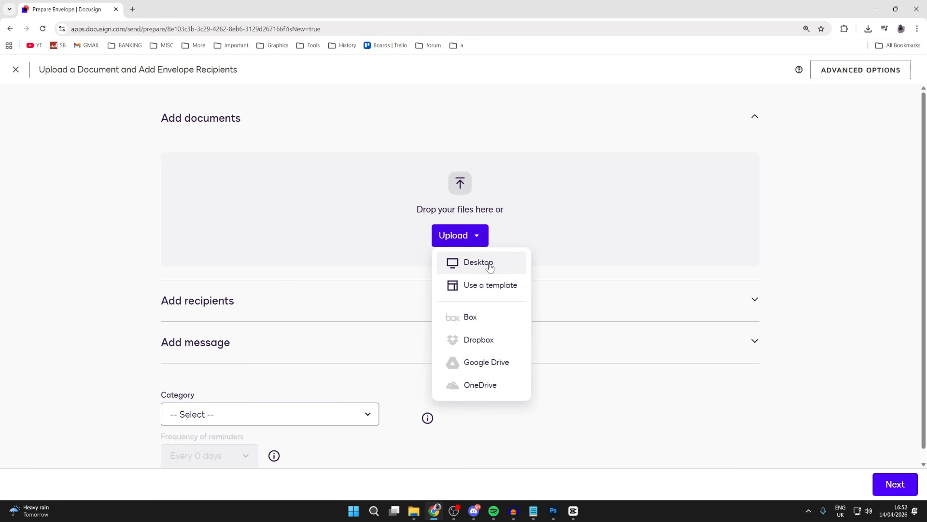
{"action": "left_click", "coordinate": [488, 264]}
{"action": "scroll", "coordinate": [272, 207], "scroll_direction": "up", "scroll_amount": 5}
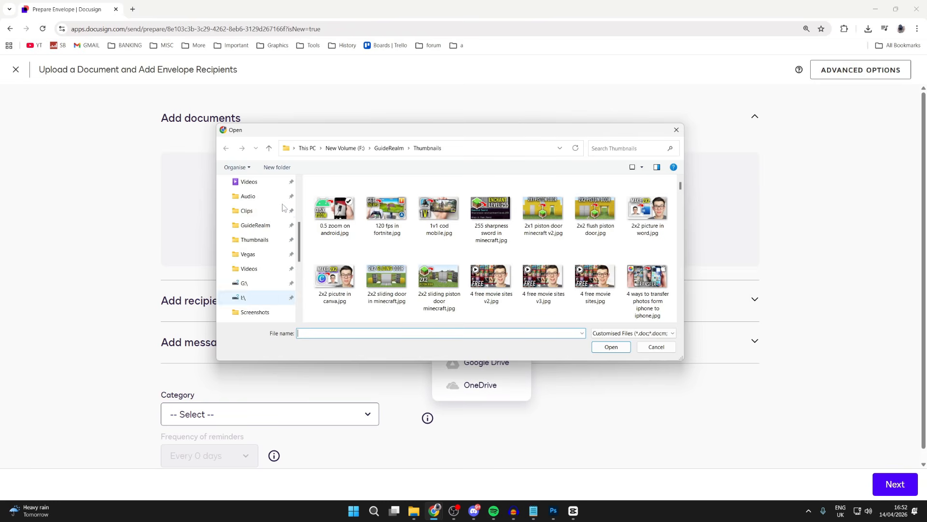
{"action": "left_click", "coordinate": [258, 248]}
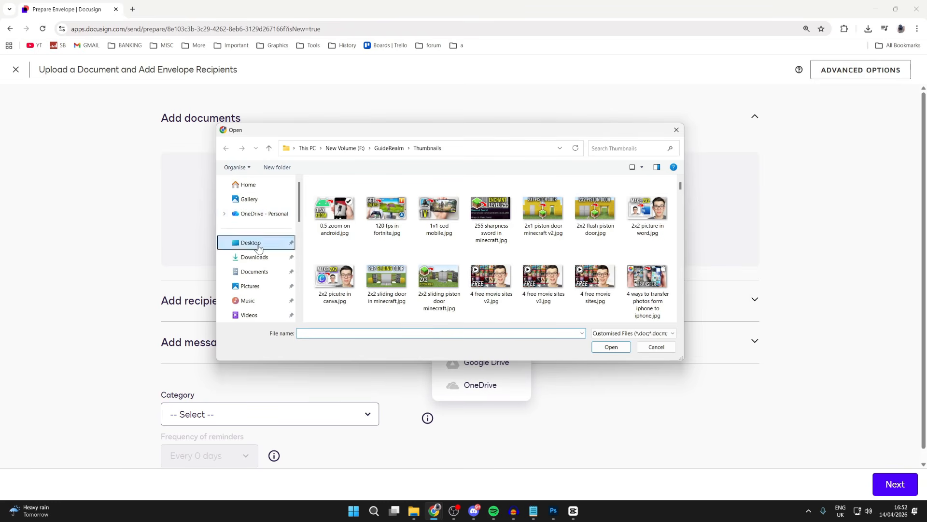
{"action": "scroll", "coordinate": [407, 245], "scroll_direction": "down", "scroll_amount": 2}
{"action": "scroll", "coordinate": [407, 245], "scroll_direction": "down", "scroll_amount": 3}
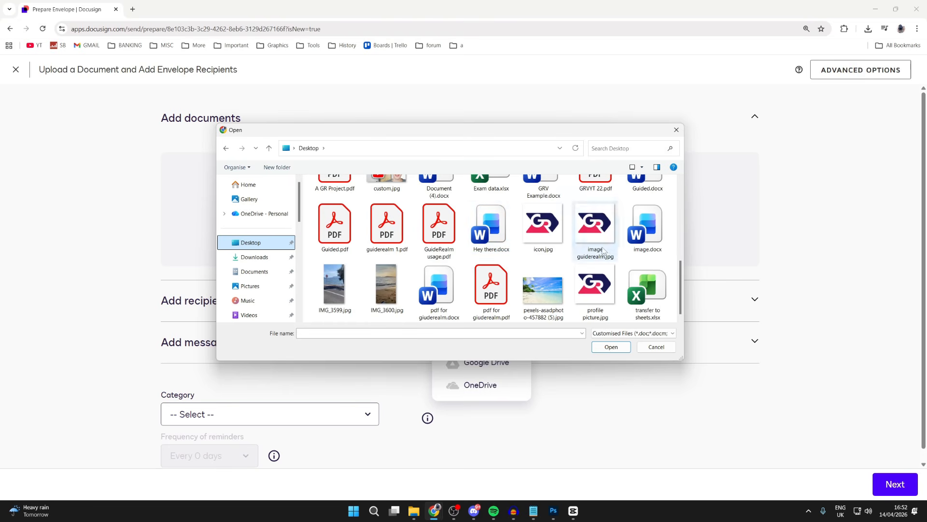
{"action": "left_click", "coordinate": [419, 231]}
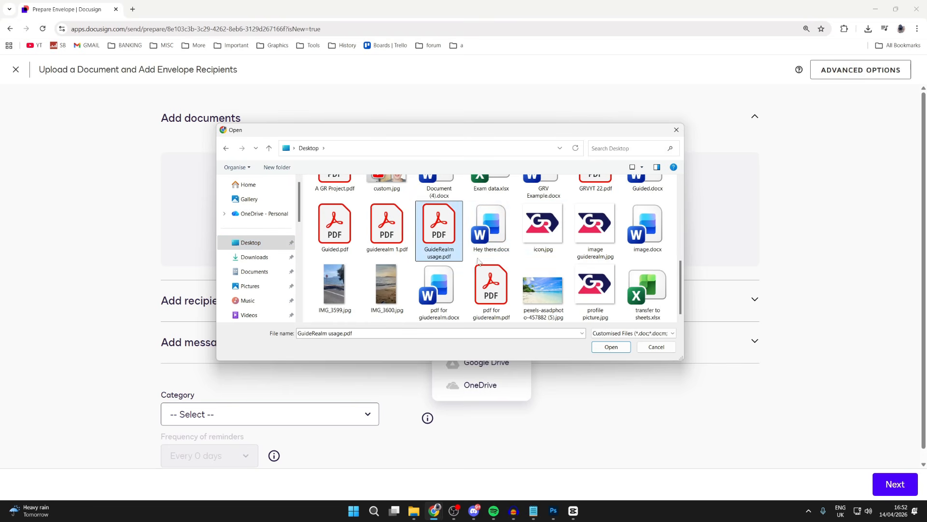
{"action": "left_click", "coordinate": [612, 346]}
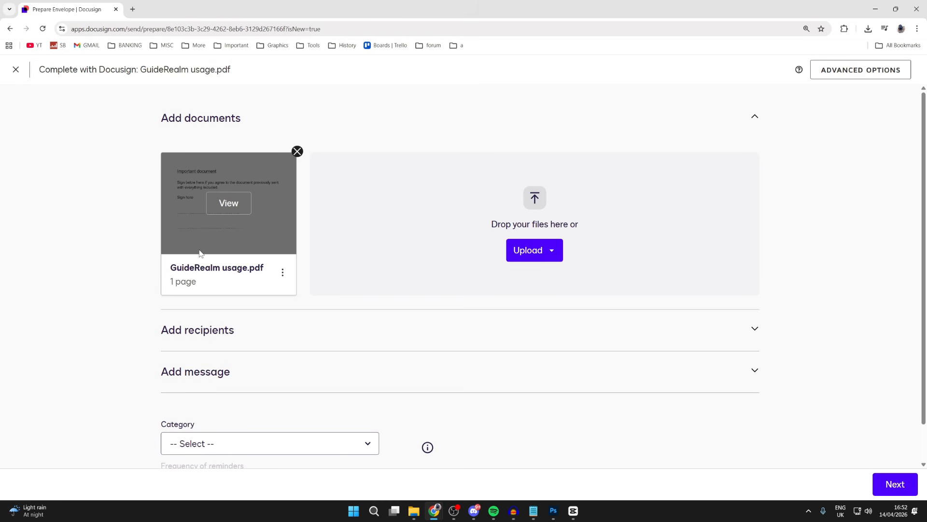
Step: Expand the envelope's recipients section and choose Needs to Sign as the first recipient's role
{"action": "left_click", "coordinate": [242, 335]}
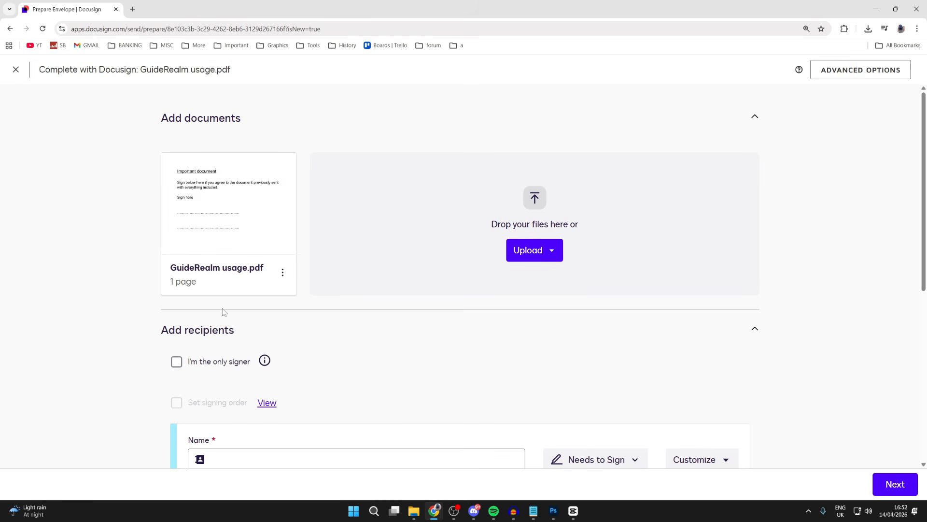
{"action": "scroll", "coordinate": [222, 308], "scroll_direction": "down", "scroll_amount": 2}
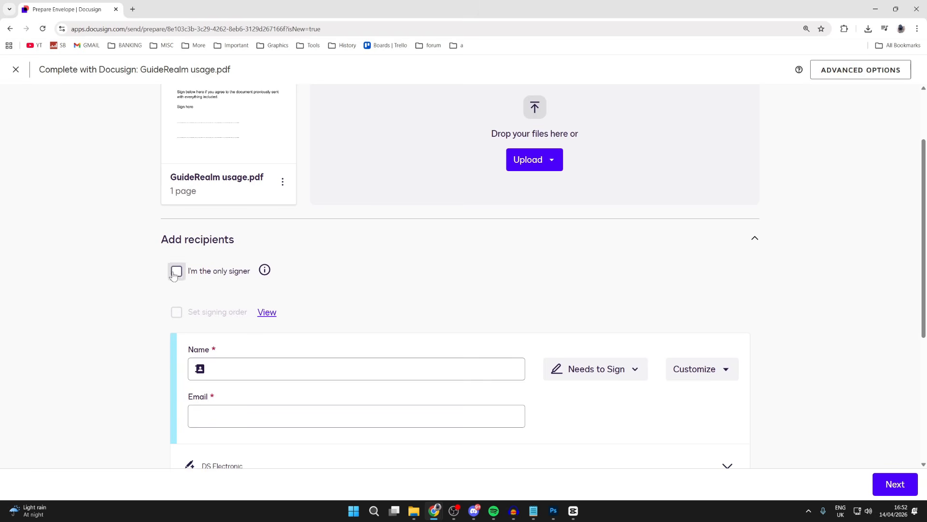
{"action": "scroll", "coordinate": [243, 249], "scroll_direction": "down", "scroll_amount": 1}
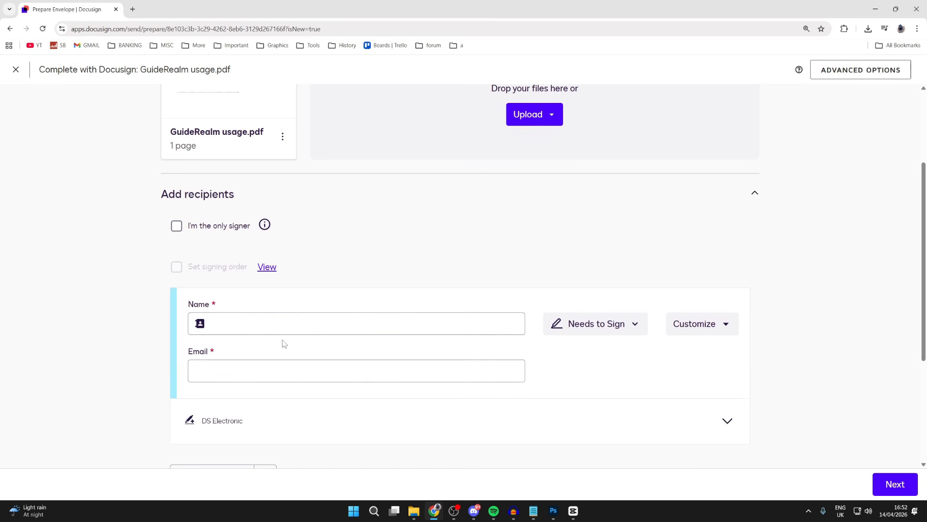
{"action": "left_click", "coordinate": [607, 325]}
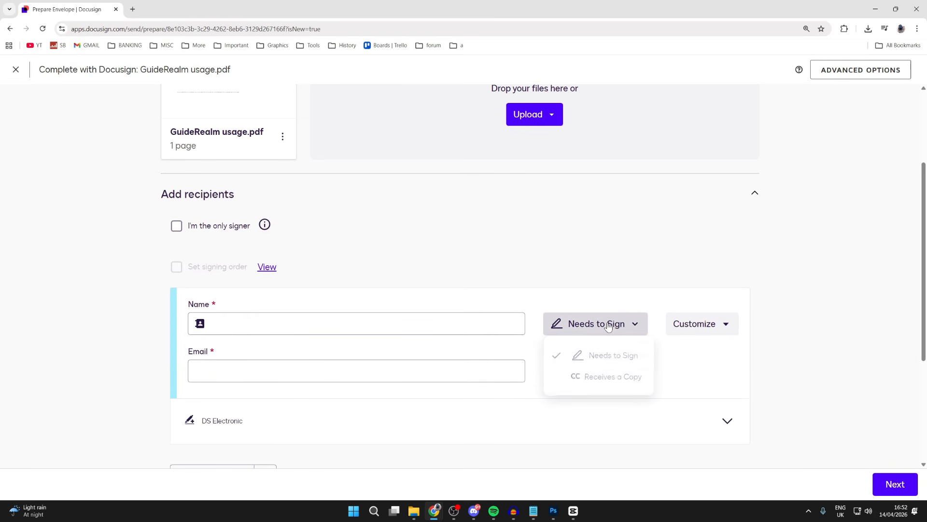
{"action": "left_click", "coordinate": [608, 356]}
Step: Check the first recipient's customization options, and fill in their name and email from the suggested saved contact
{"action": "left_click", "coordinate": [729, 329]}
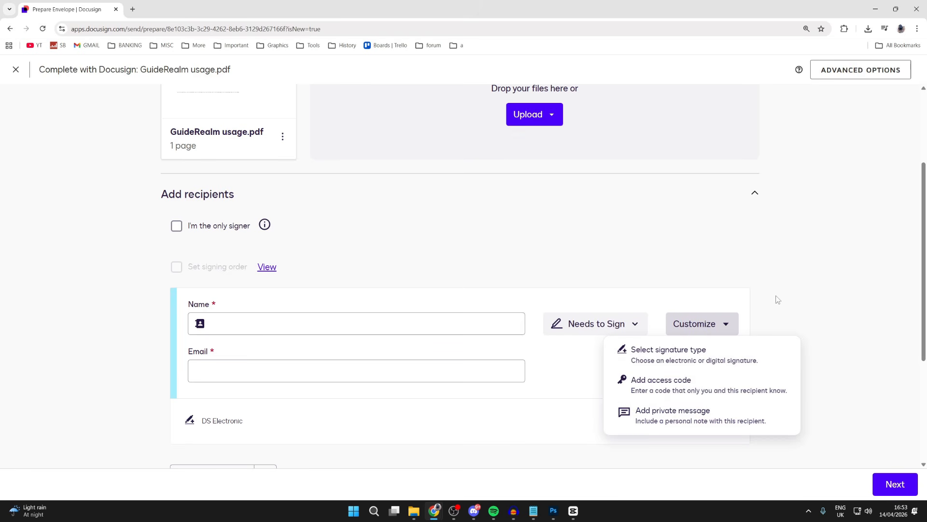
{"action": "left_click", "coordinate": [843, 283]}
{"action": "left_click", "coordinate": [372, 321]}
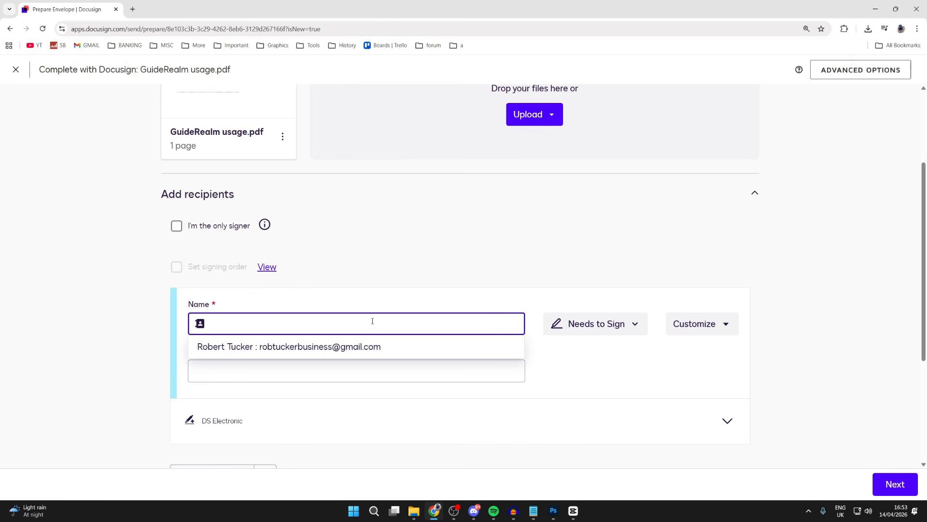
{"action": "left_click", "coordinate": [250, 347]}
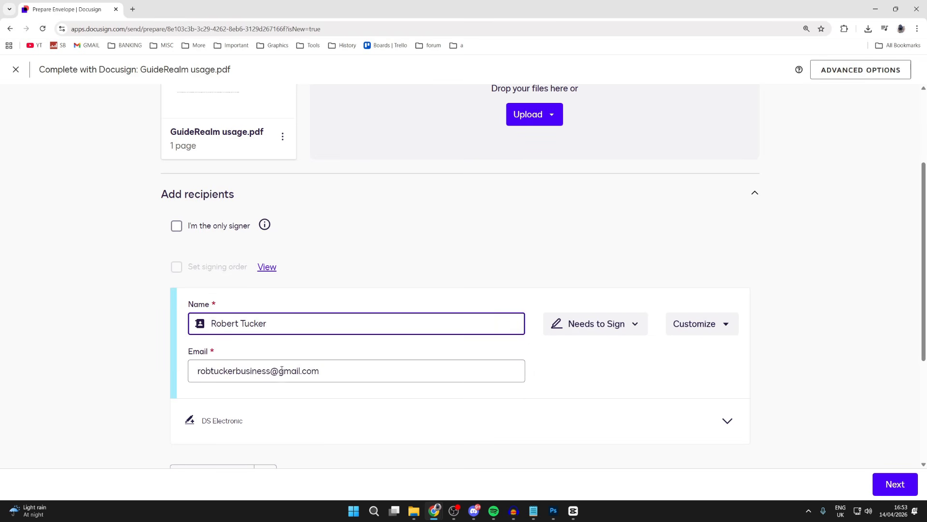
Step: Add a second recipient to the envelope and enter their full name and email address
{"action": "scroll", "coordinate": [268, 375], "scroll_direction": "down", "scroll_amount": 1}
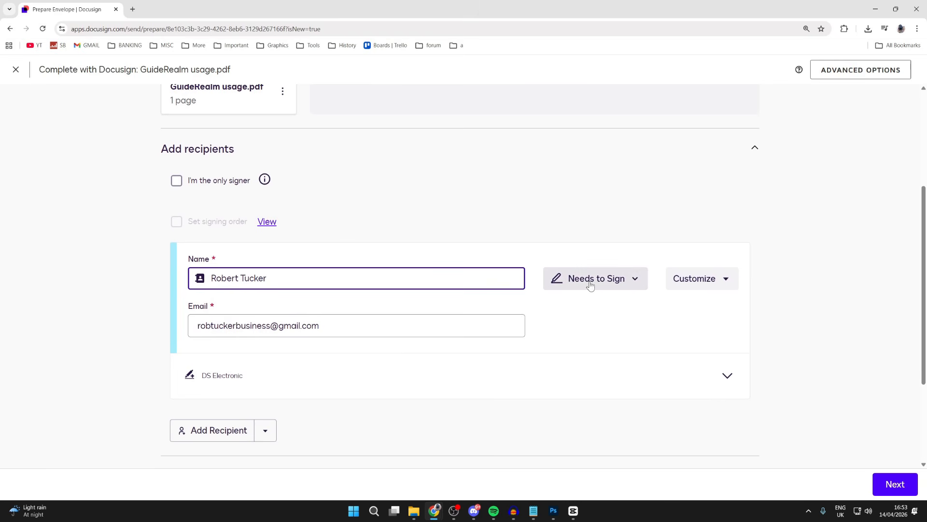
{"action": "scroll", "coordinate": [382, 313], "scroll_direction": "down", "scroll_amount": 2}
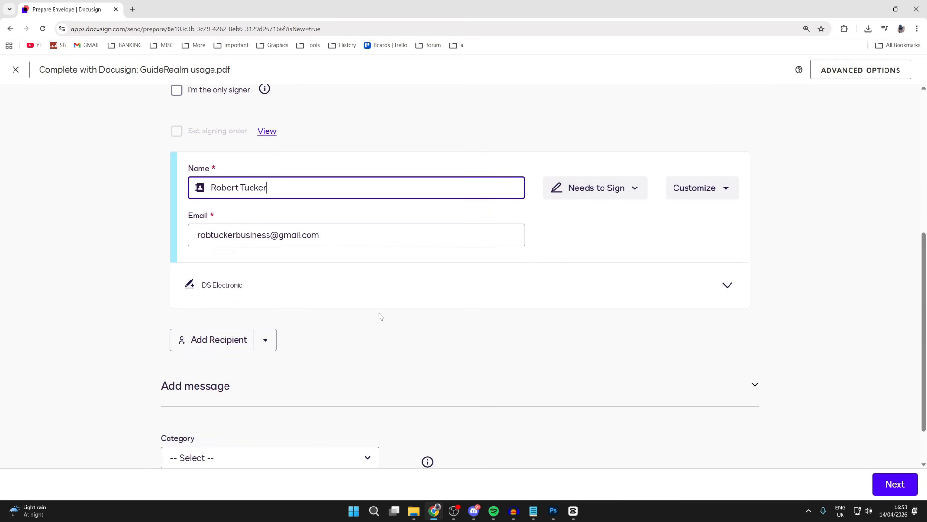
{"action": "left_click", "coordinate": [205, 340]}
{"action": "left_click", "coordinate": [253, 354]}
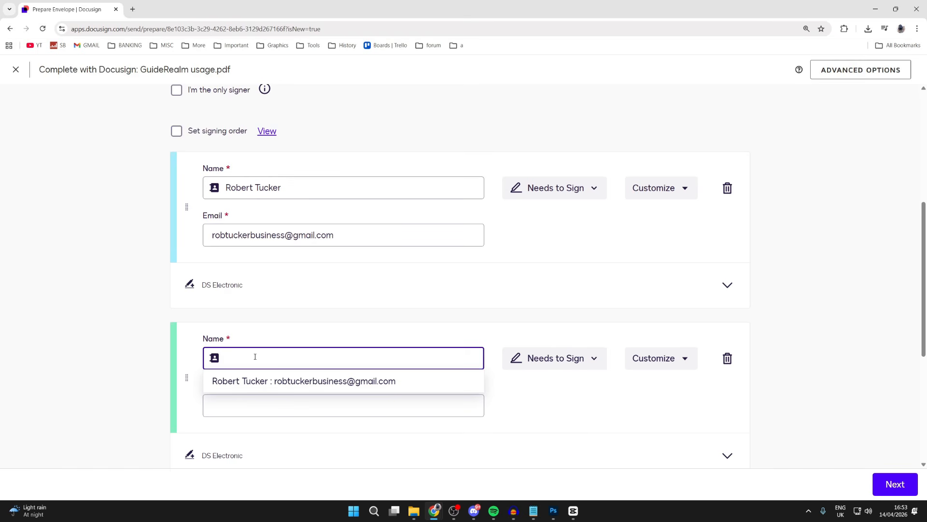
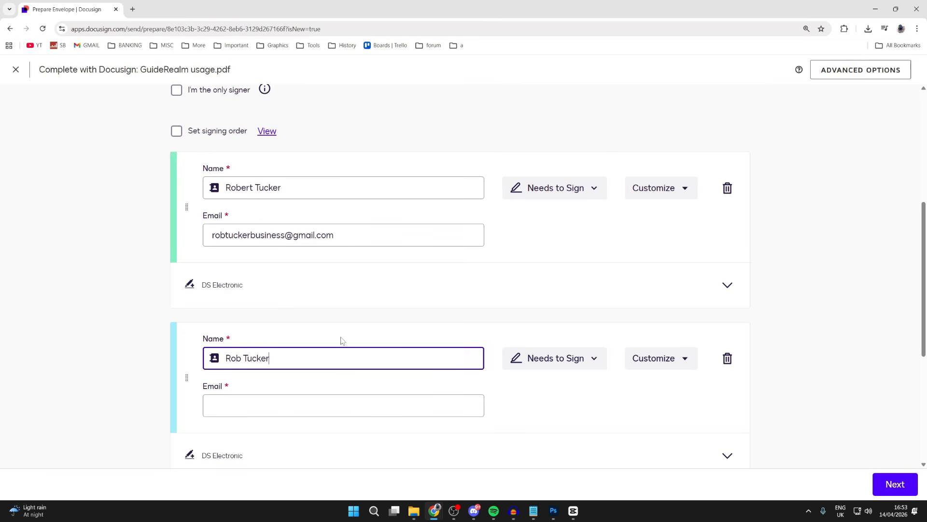
{"action": "scroll", "coordinate": [341, 340], "scroll_direction": "down", "scroll_amount": 1}
{"action": "left_click", "coordinate": [266, 361]}
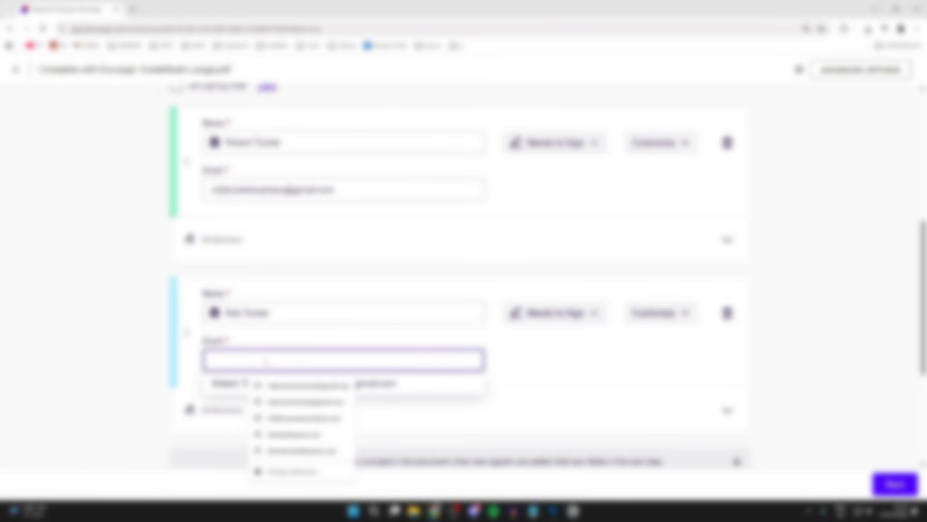
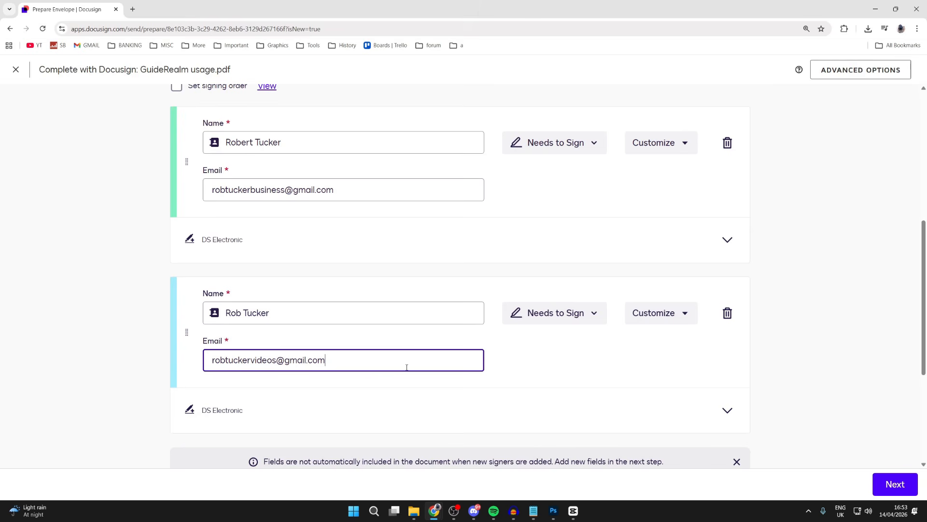
Step: Expand the second recipient's signature type and choose DS Electronic
{"action": "left_click", "coordinate": [268, 408]}
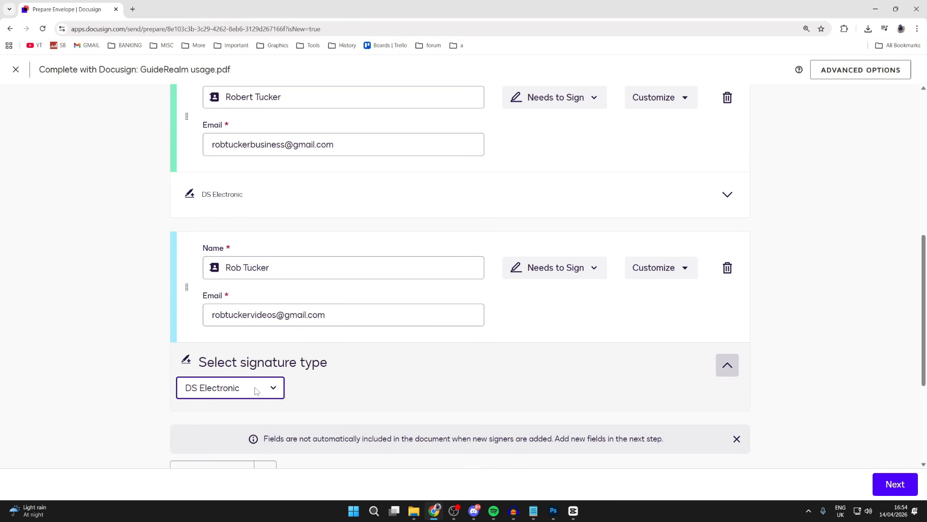
{"action": "left_click", "coordinate": [250, 394]}
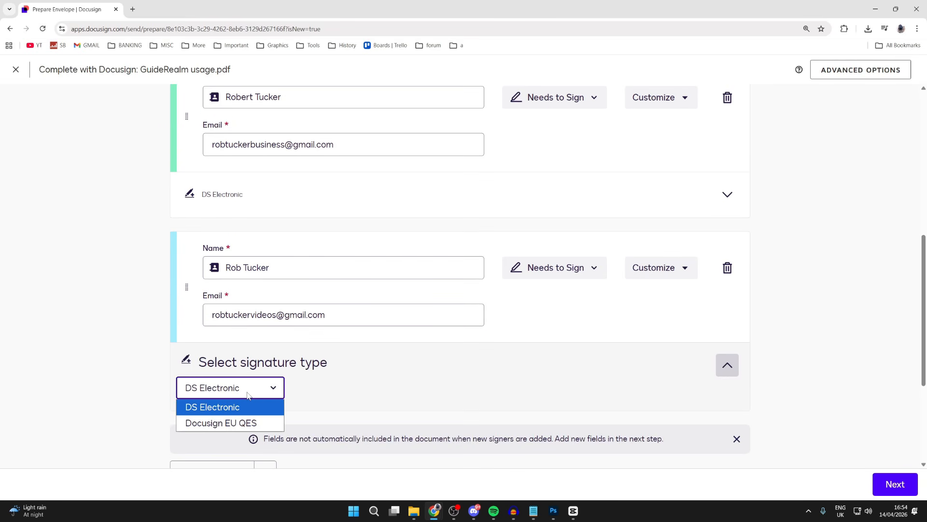
{"action": "left_click", "coordinate": [232, 415]}
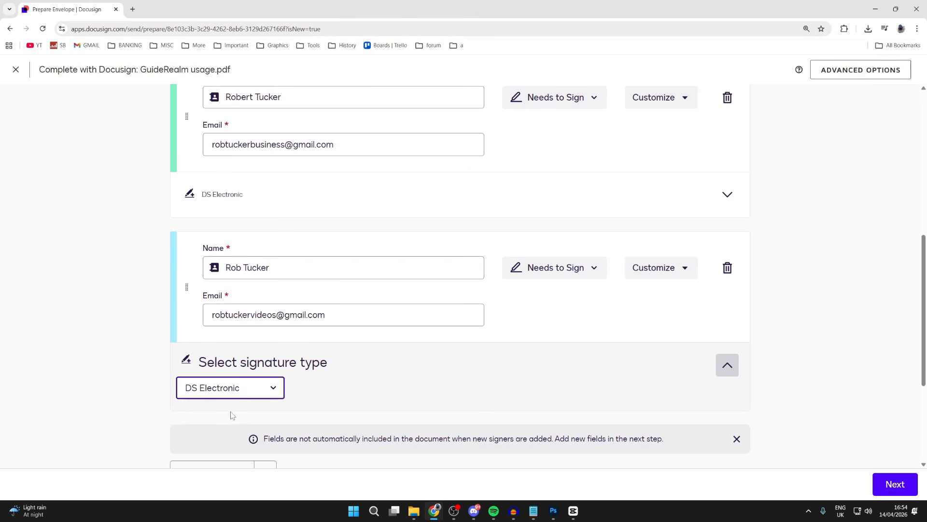
Step: Look over both recipients' details and expand the envelope's message section
{"action": "scroll", "coordinate": [261, 386], "scroll_direction": "down", "scroll_amount": 2}
{"action": "scroll", "coordinate": [274, 355], "scroll_direction": "down", "scroll_amount": 1}
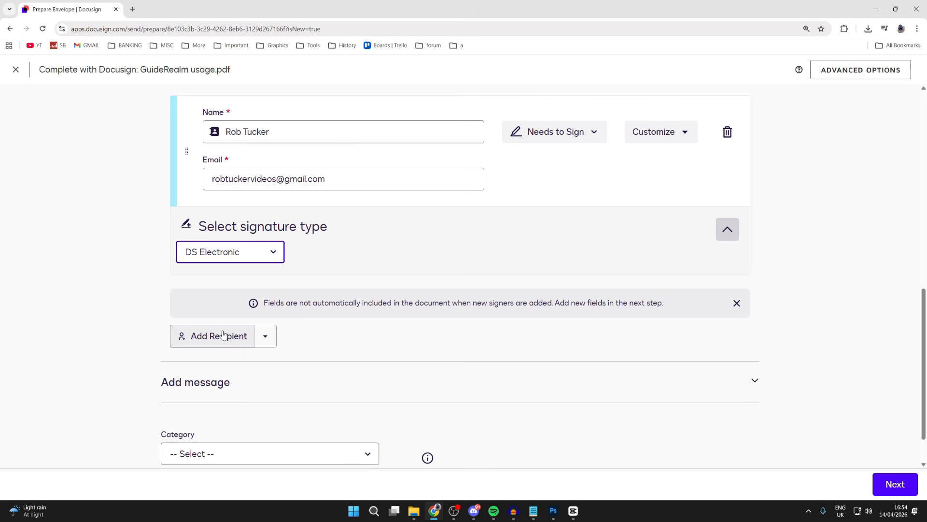
{"action": "scroll", "coordinate": [223, 334], "scroll_direction": "up", "scroll_amount": 2}
{"action": "scroll", "coordinate": [485, 274], "scroll_direction": "up", "scroll_amount": 4}
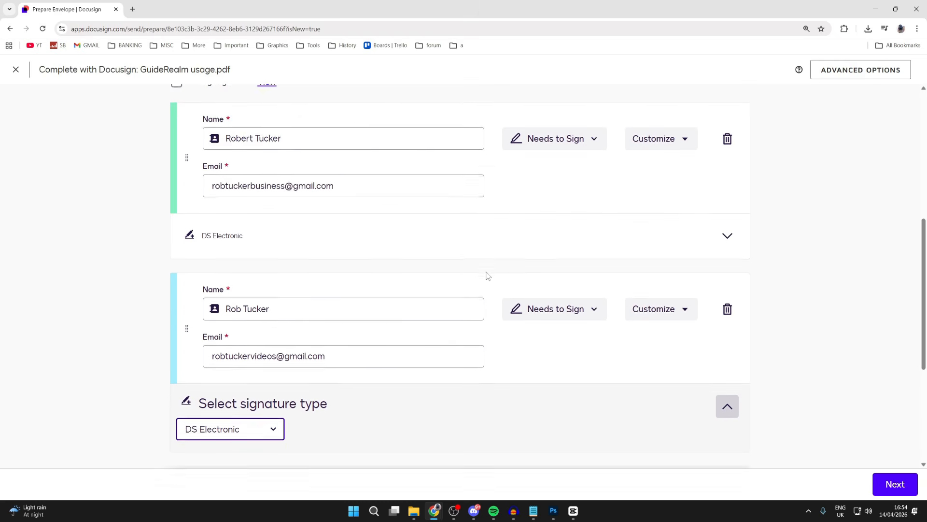
{"action": "scroll", "coordinate": [476, 269], "scroll_direction": "down", "scroll_amount": 2}
{"action": "scroll", "coordinate": [467, 267], "scroll_direction": "down", "scroll_amount": 5}
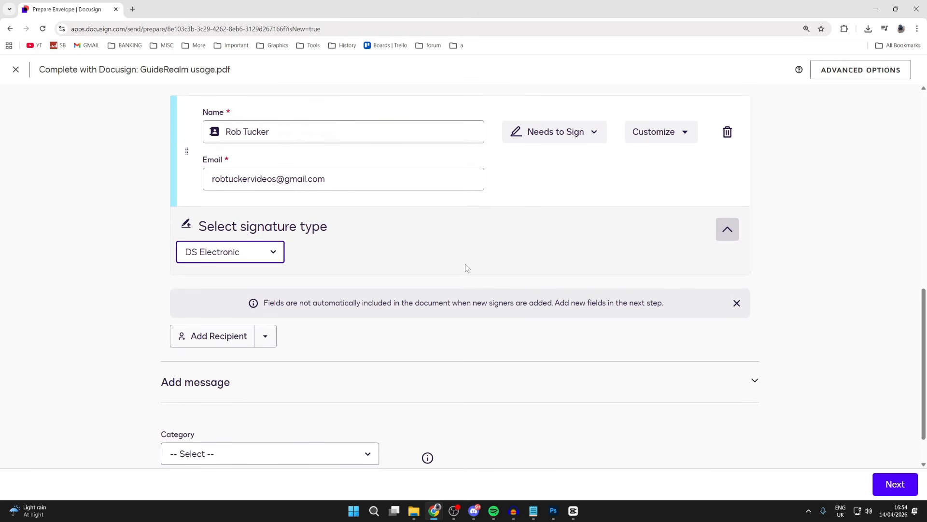
{"action": "left_click", "coordinate": [216, 341]}
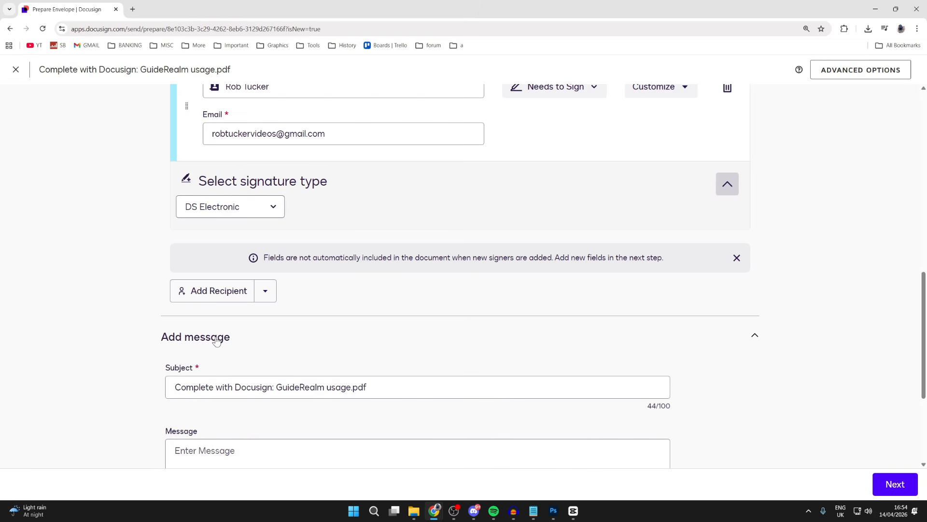
{"action": "scroll", "coordinate": [183, 304], "scroll_direction": "down", "scroll_amount": 2}
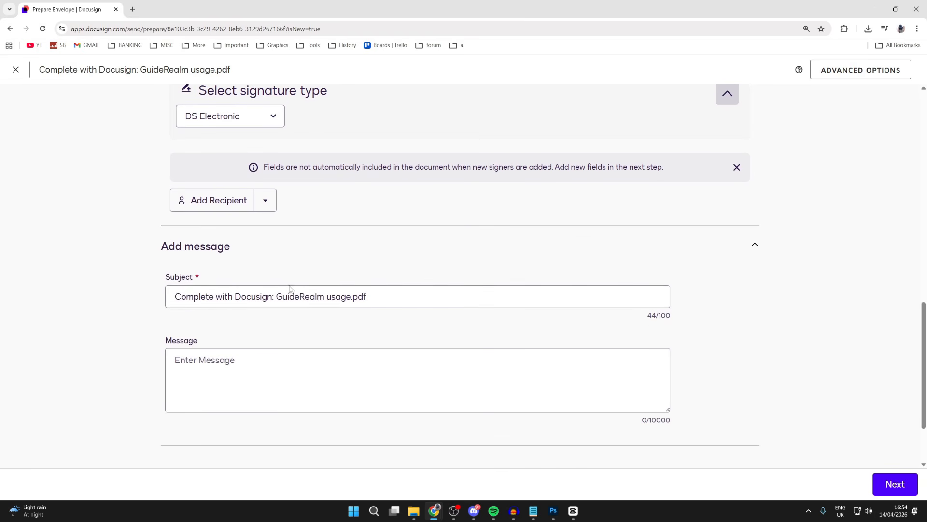
Step: Change the envelope's email subject to "Complete with Docusign: GuideRealm Contract"
{"action": "left_click", "coordinate": [404, 300]}
{"action": "left_click_drag", "start_coordinate": [175, 297], "coordinate": [379, 297]}
{"action": "left_click", "coordinate": [243, 297]}
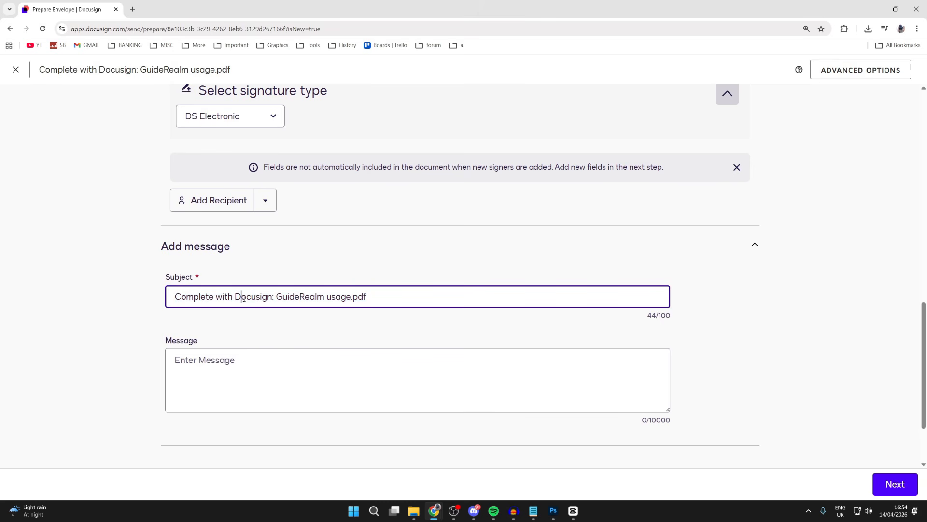
{"action": "left_click_drag", "start_coordinate": [277, 297], "coordinate": [390, 303]}
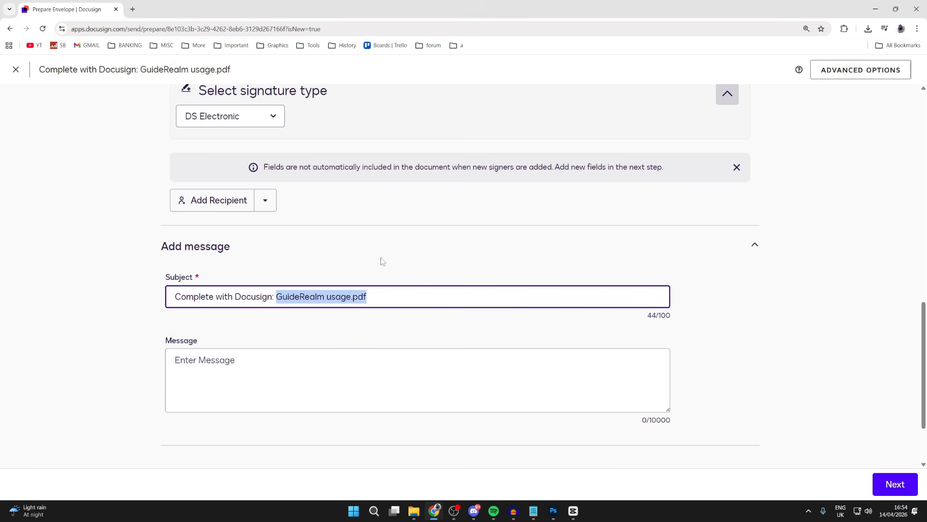
{"action": "type", "text": "GuideRea"}
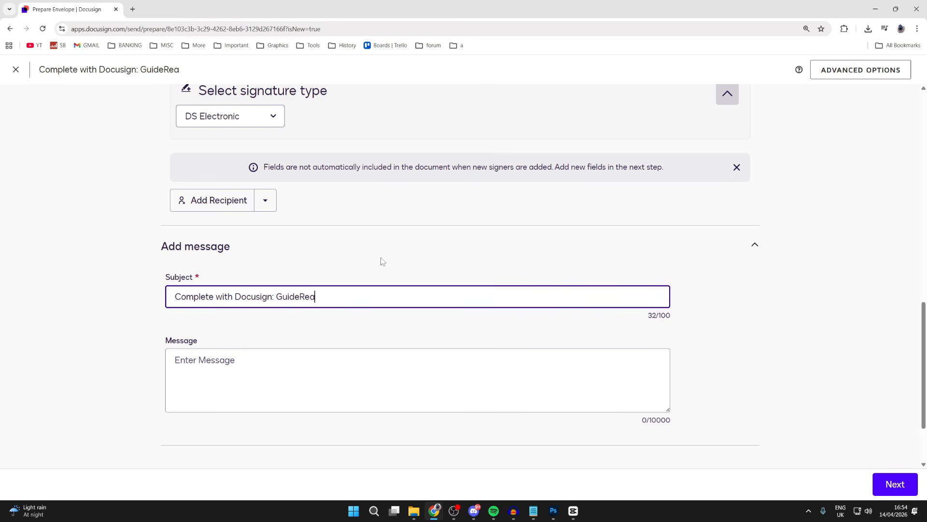
{"action": "key", "text": "BackSpace"}
{"action": "type", "text": "alm A"}
{"action": "key", "text": "BackSpace"}
{"action": "type", "text": "Co"}
{"action": "key", "text": "BackSpace"}
{"action": "type", "text": "ontract"}
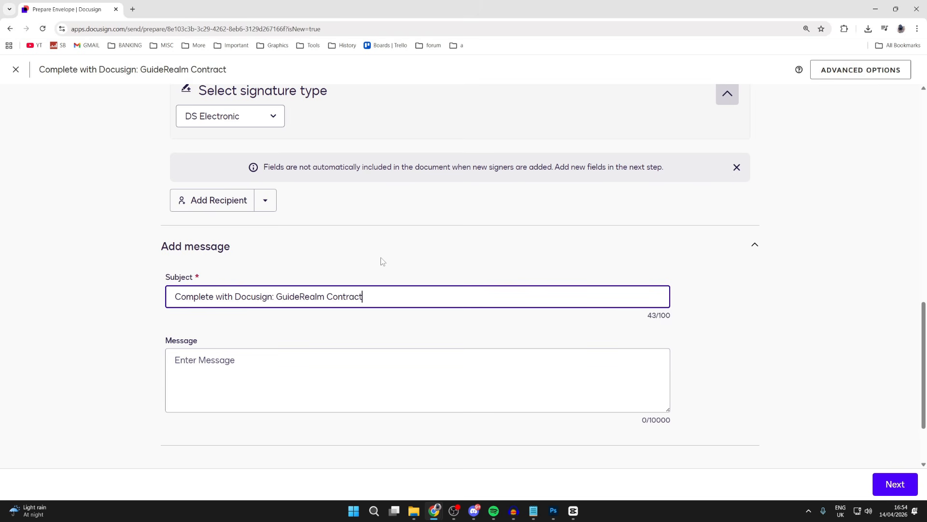
Step: Write the envelope message "Hi both! This is what we discussed. Please sign ASAP"
{"action": "left_click", "coordinate": [355, 382]}
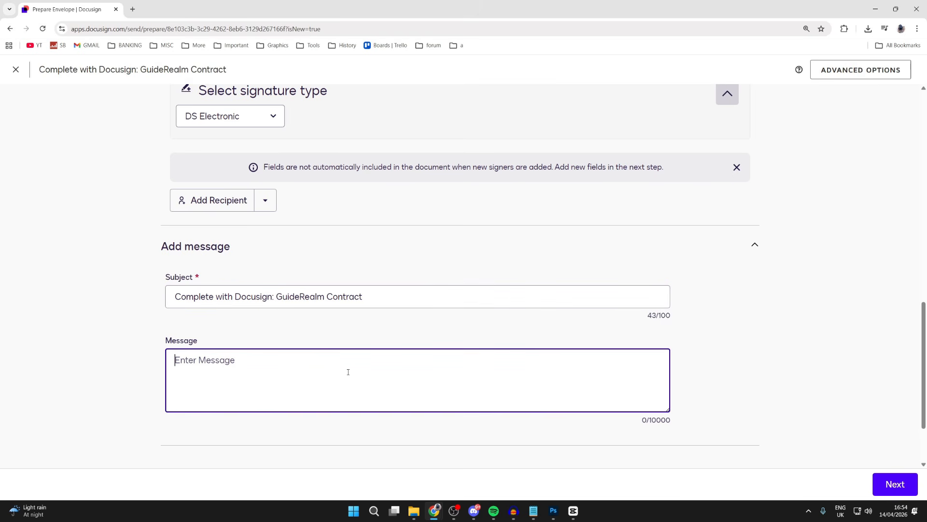
{"action": "scroll", "coordinate": [347, 372], "scroll_direction": "down", "scroll_amount": 1}
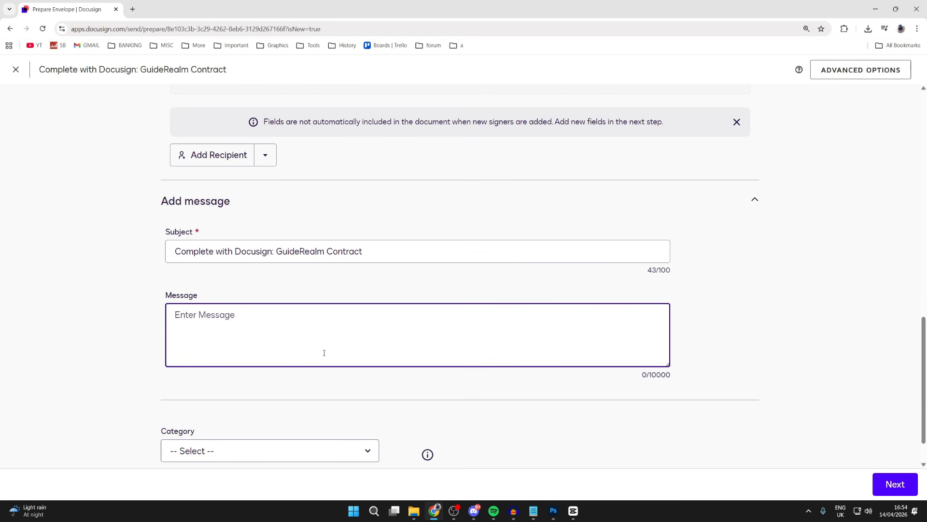
{"action": "type", "text": "Hi both! This is what we di"}
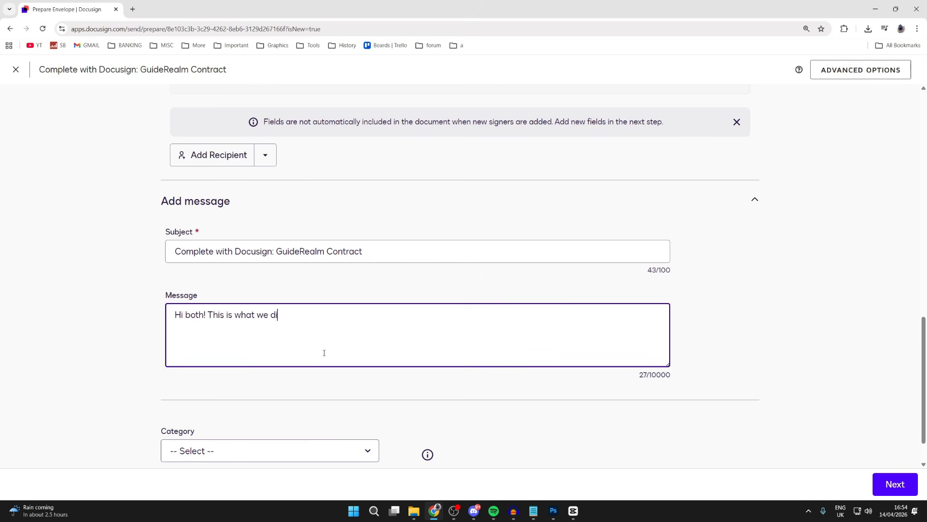
{"action": "type", "text": "scussed. Please sign ASAP"}
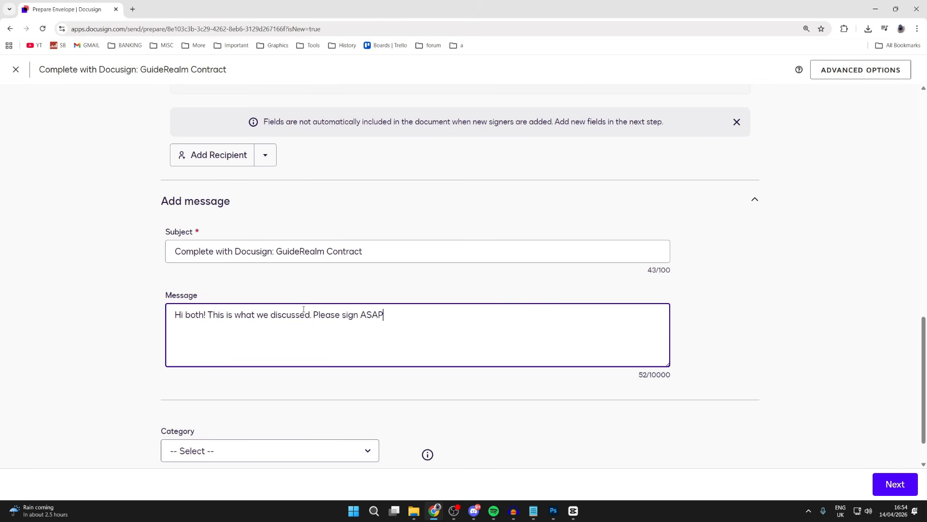
{"action": "left_click", "coordinate": [295, 314]}
{"action": "key", "text": "BackSpace"}
{"action": "type", "text": "s"}
Step: Look through the envelope's category options without choosing one
{"action": "scroll", "coordinate": [348, 313], "scroll_direction": "down", "scroll_amount": 1}
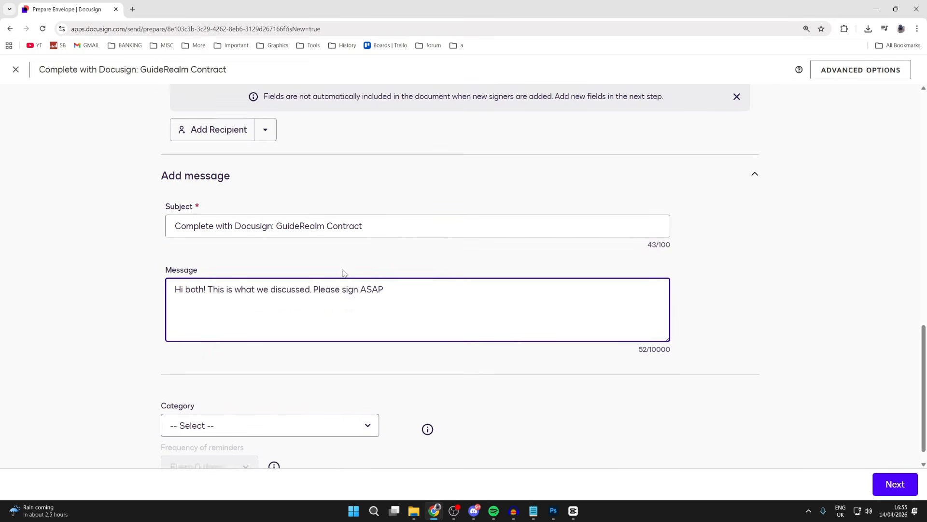
{"action": "left_click", "coordinate": [285, 403]}
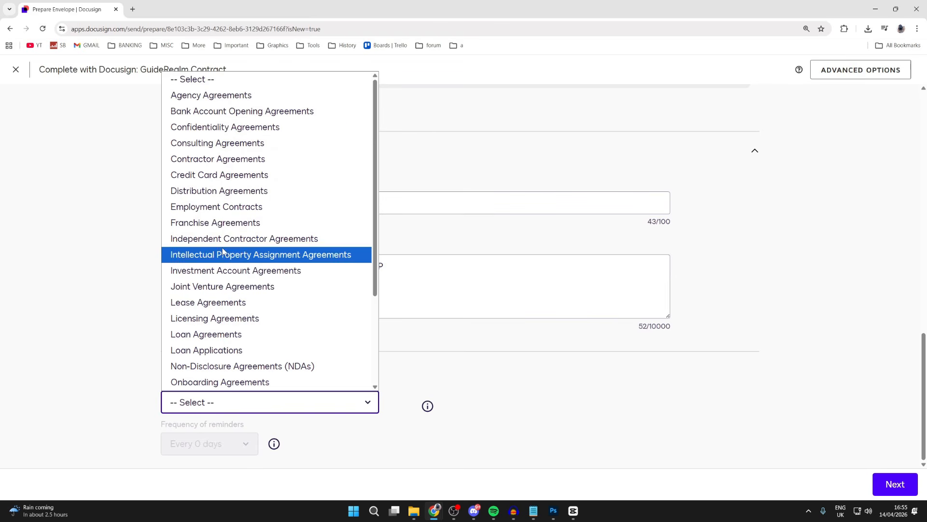
{"action": "scroll", "coordinate": [223, 254], "scroll_direction": "down", "scroll_amount": 3}
{"action": "left_click", "coordinate": [53, 245]}
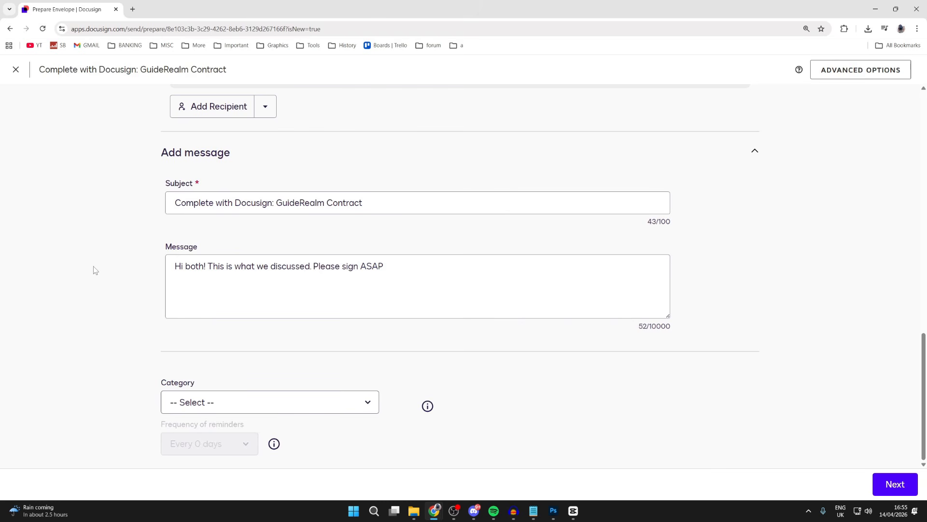
Step: Continue to adding fields on the document and set the page zoom to 125%
{"action": "left_click", "coordinate": [890, 490]}
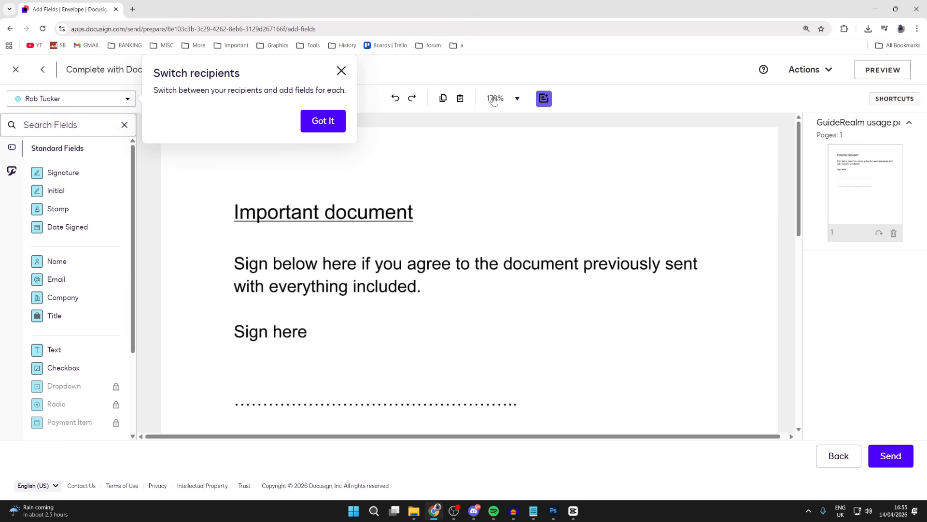
{"action": "left_click", "coordinate": [518, 99]}
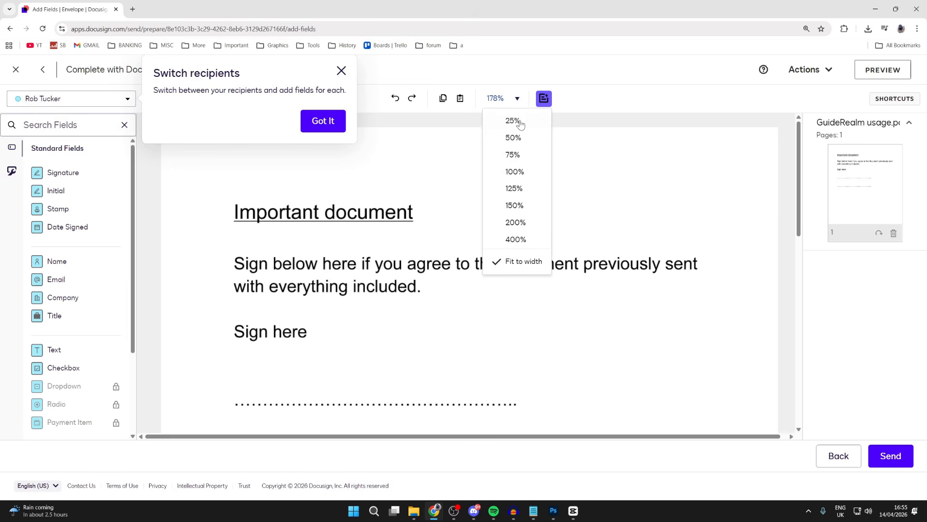
{"action": "left_click", "coordinate": [525, 192]}
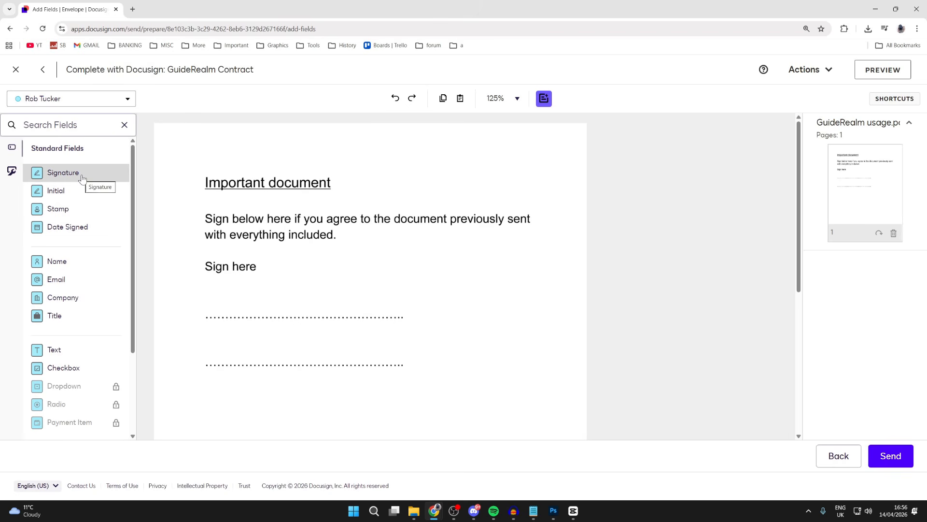
Step: Place a Signature field and a full Name field above the first dotted line, both assigned to the second recipient
{"action": "mouse_move", "coordinate": [80, 174]}
{"action": "left_mouse_down"}
{"action": "mouse_move", "coordinate": [111, 228]}
{"action": "mouse_move", "coordinate": [229, 298]}
{"action": "mouse_move", "coordinate": [207, 289]}
{"action": "left_mouse_up"}
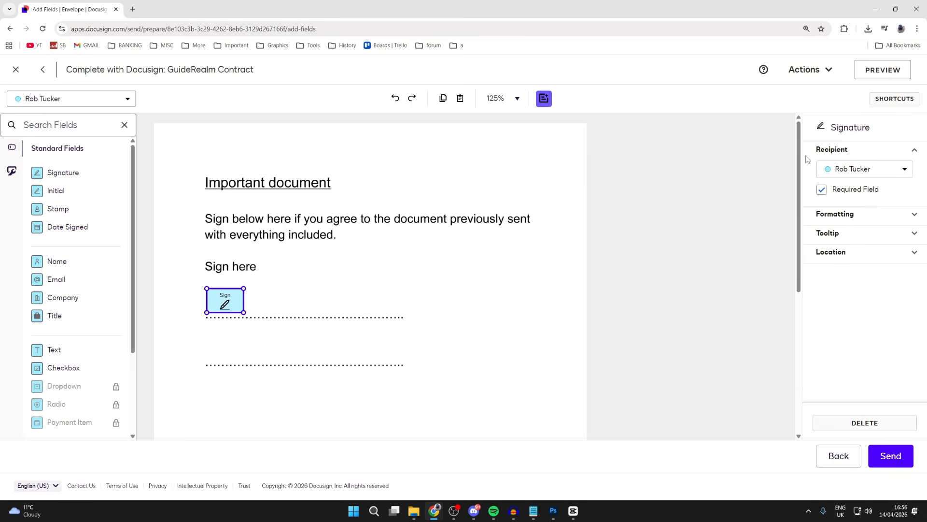
{"action": "left_click", "coordinate": [846, 171]}
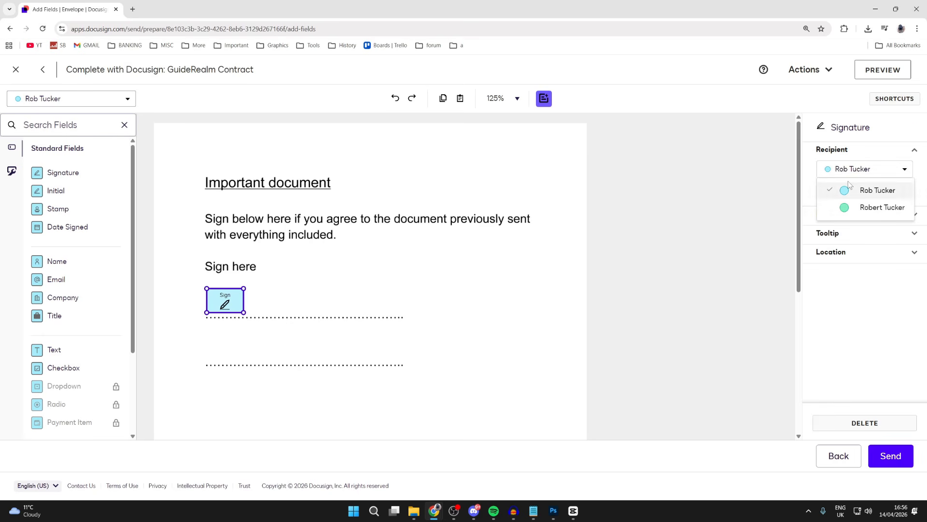
{"action": "left_click", "coordinate": [863, 207]}
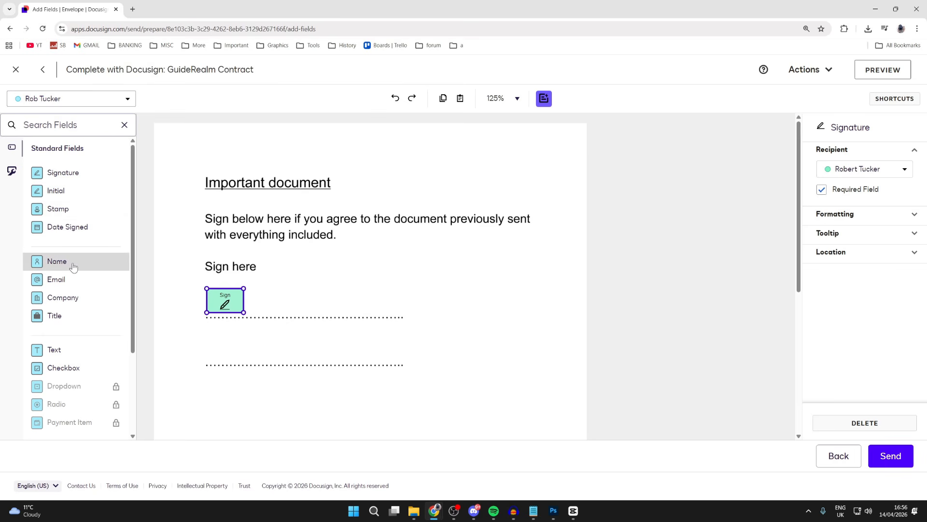
{"action": "mouse_move", "coordinate": [74, 263]}
{"action": "left_mouse_down"}
{"action": "mouse_move", "coordinate": [293, 304]}
{"action": "mouse_move", "coordinate": [361, 302]}
{"action": "left_mouse_up"}
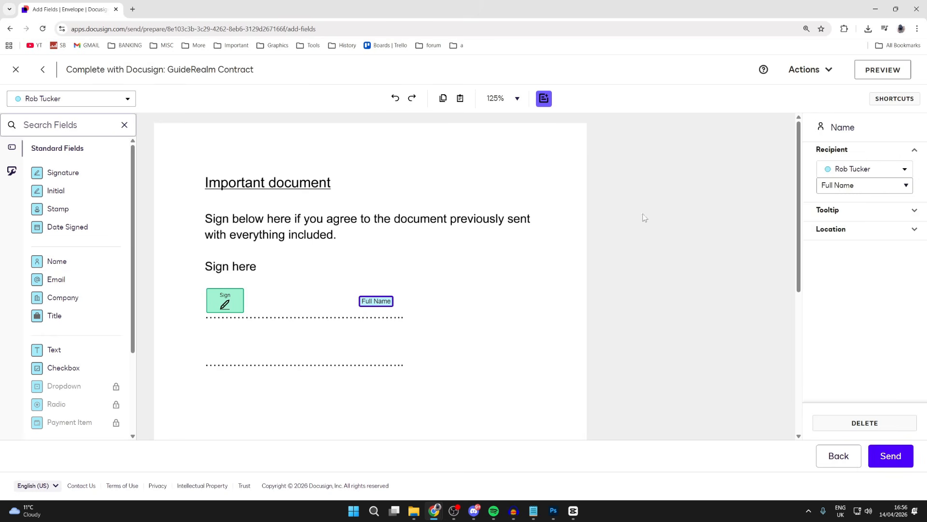
{"action": "left_click", "coordinate": [862, 172]}
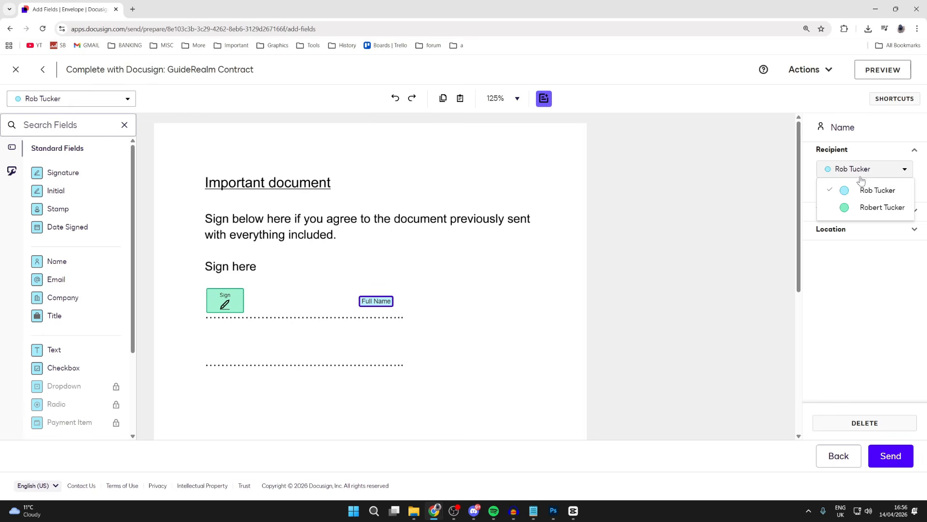
{"action": "left_click", "coordinate": [862, 208]}
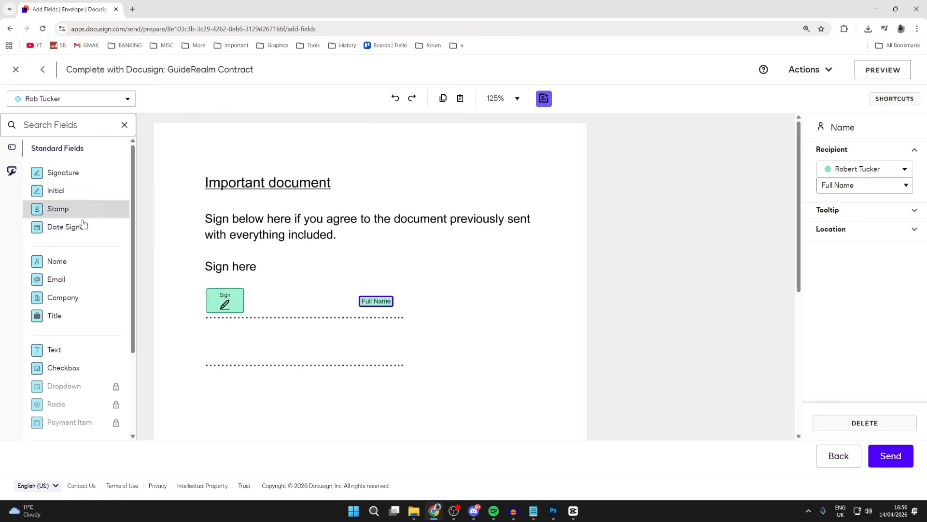
Step: Add a Date Signed field beside the first line's name field and assign it to the second recipient
{"action": "left_click", "coordinate": [149, 238]}
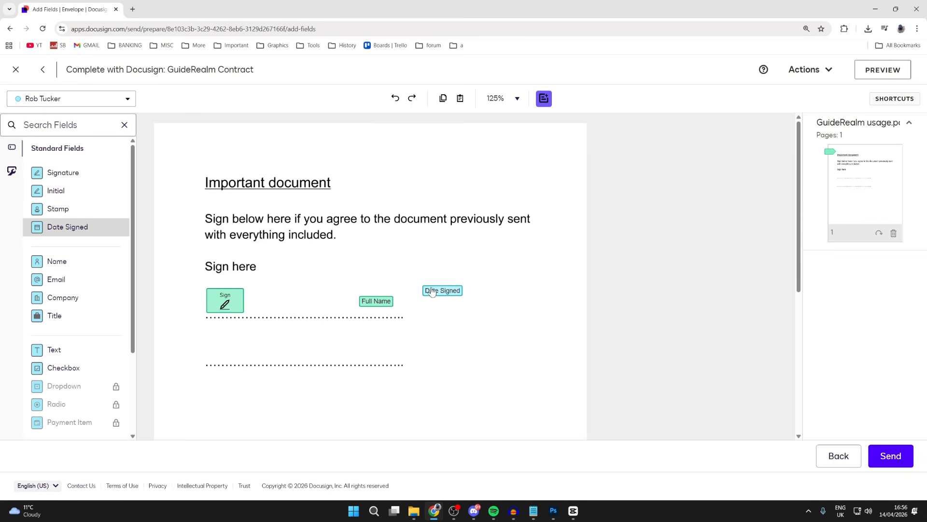
{"action": "left_click", "coordinate": [468, 300]}
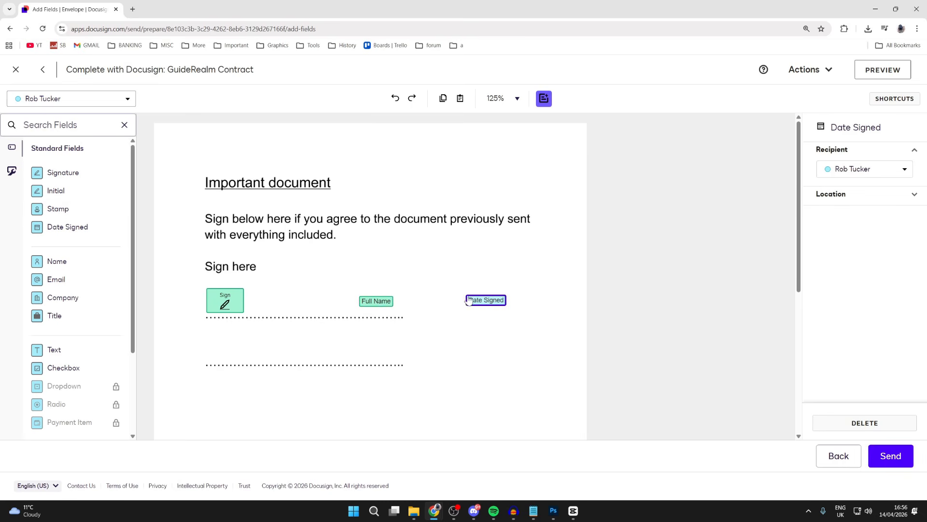
{"action": "left_click", "coordinate": [862, 169]}
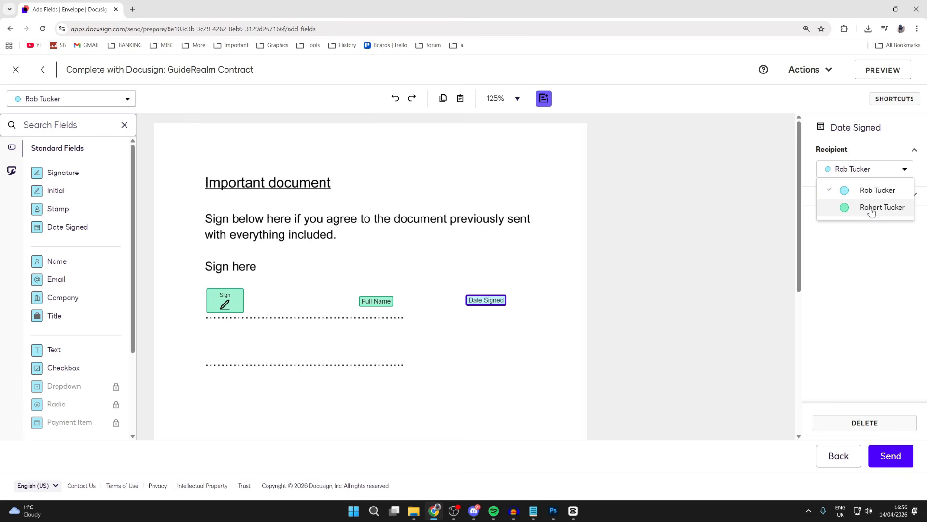
{"action": "left_click", "coordinate": [871, 207]}
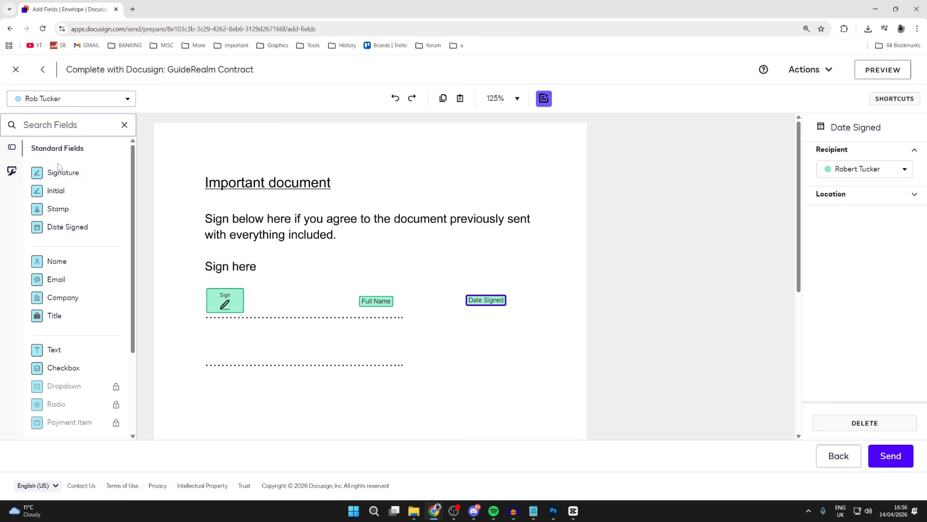
Step: Add Signature, Name and Date Signed fields along the second dotted line for the first recipient
{"action": "mouse_move", "coordinate": [61, 171]}
{"action": "left_mouse_down"}
{"action": "mouse_move", "coordinate": [112, 198]}
{"action": "mouse_move", "coordinate": [207, 334]}
{"action": "left_mouse_up"}
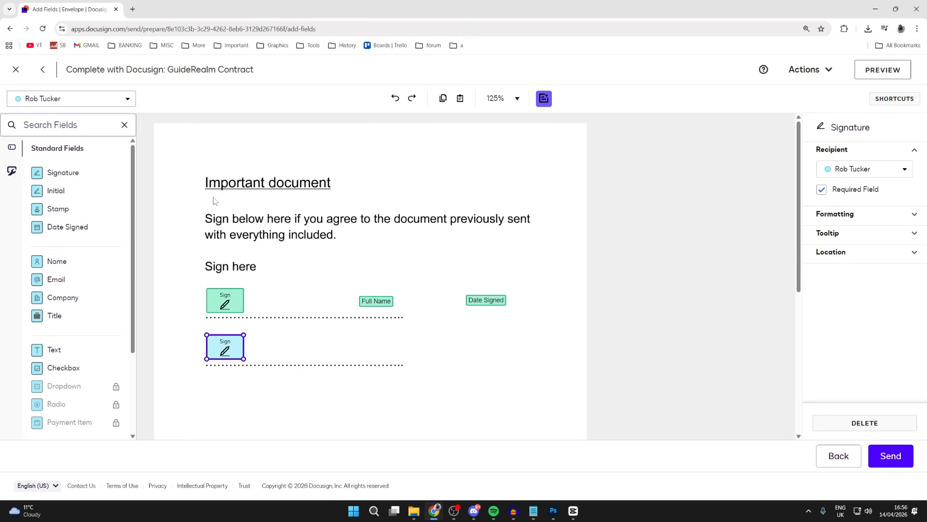
{"action": "left_click_drag", "start_coordinate": [77, 267], "coordinate": [362, 353]}
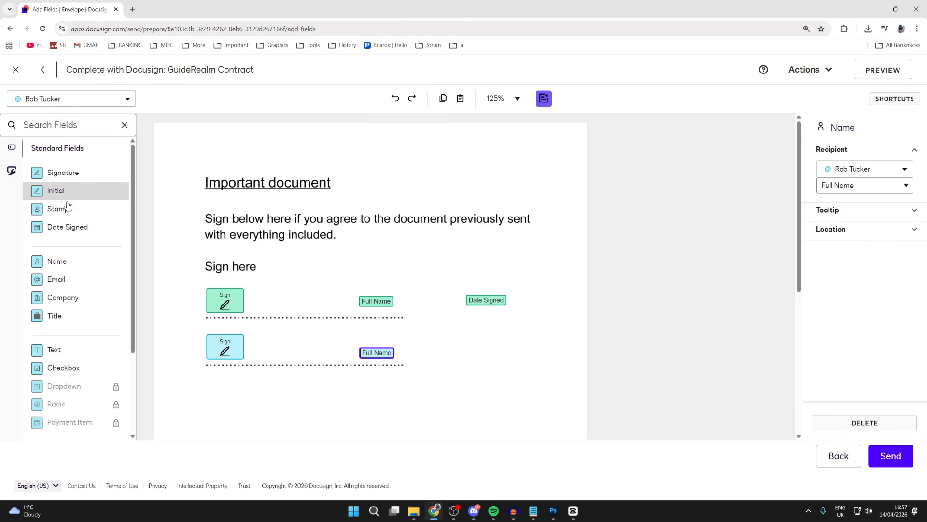
{"action": "left_click_drag", "start_coordinate": [77, 231], "coordinate": [465, 358]}
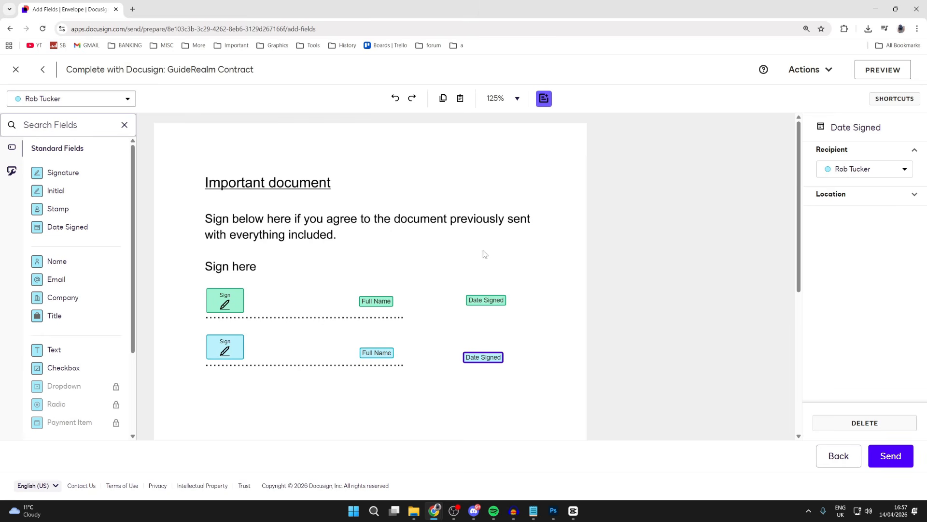
Step: Look over the placed fields and the available field types, and send the envelope for signature
{"action": "scroll", "coordinate": [364, 242], "scroll_direction": "down", "scroll_amount": 2}
{"action": "scroll", "coordinate": [382, 244], "scroll_direction": "up", "scroll_amount": 2}
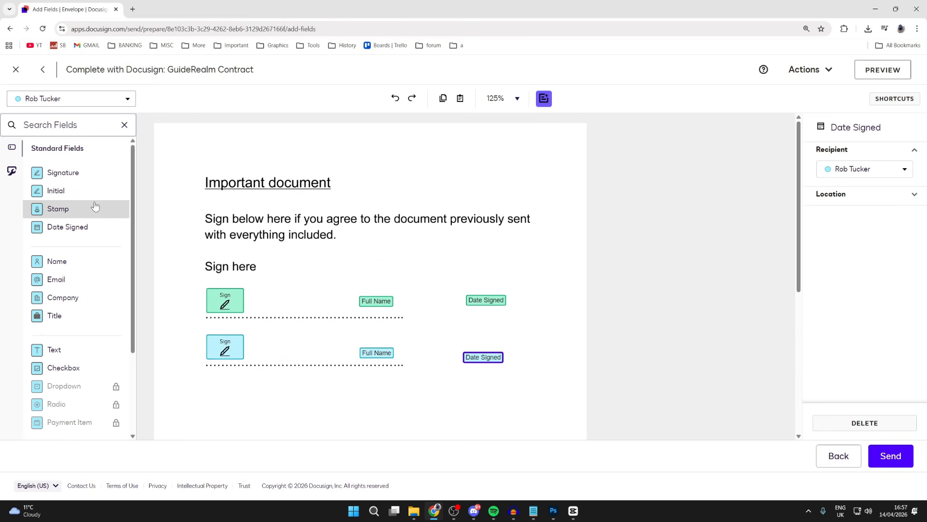
{"action": "scroll", "coordinate": [87, 193], "scroll_direction": "down", "scroll_amount": 1}
{"action": "scroll", "coordinate": [58, 184], "scroll_direction": "up", "scroll_amount": 1}
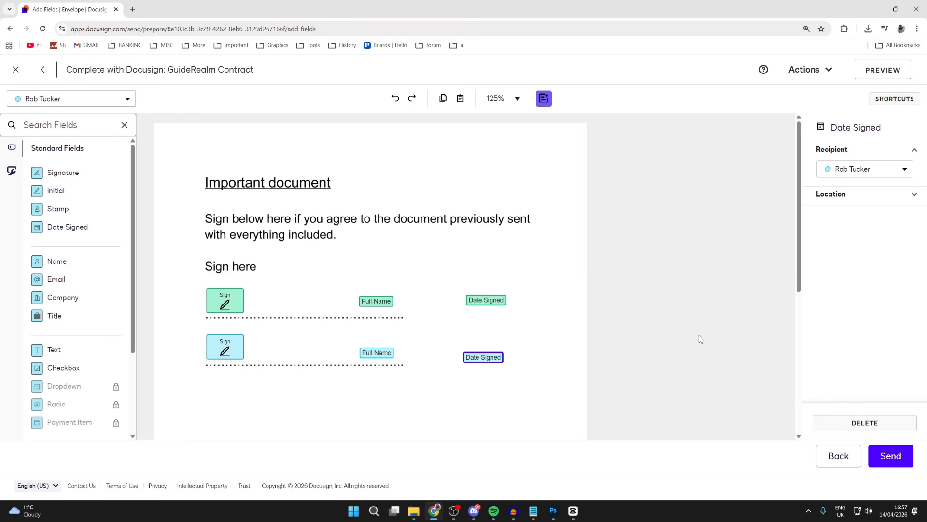
{"action": "left_click", "coordinate": [904, 457]}
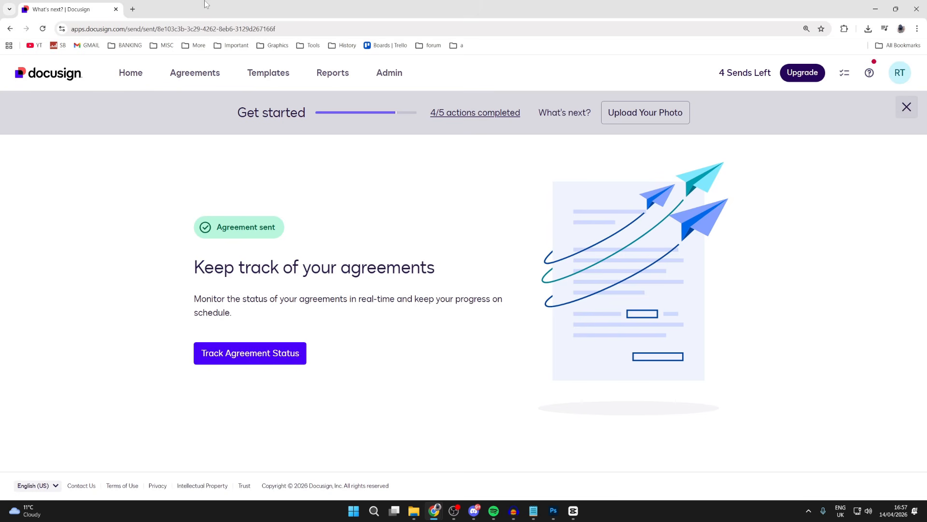
Step: Open the list of sent envelopes among the agreements
{"action": "left_click", "coordinate": [216, 72]}
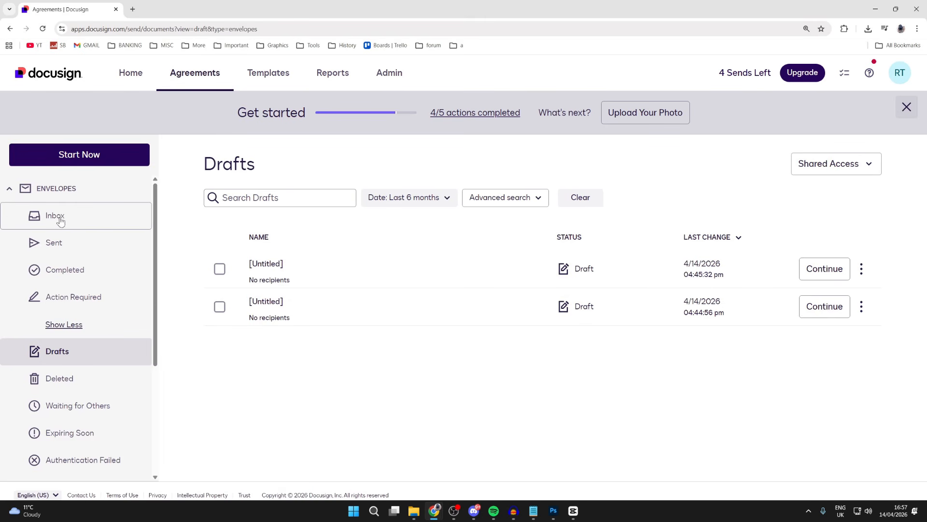
{"action": "left_click", "coordinate": [63, 251]}
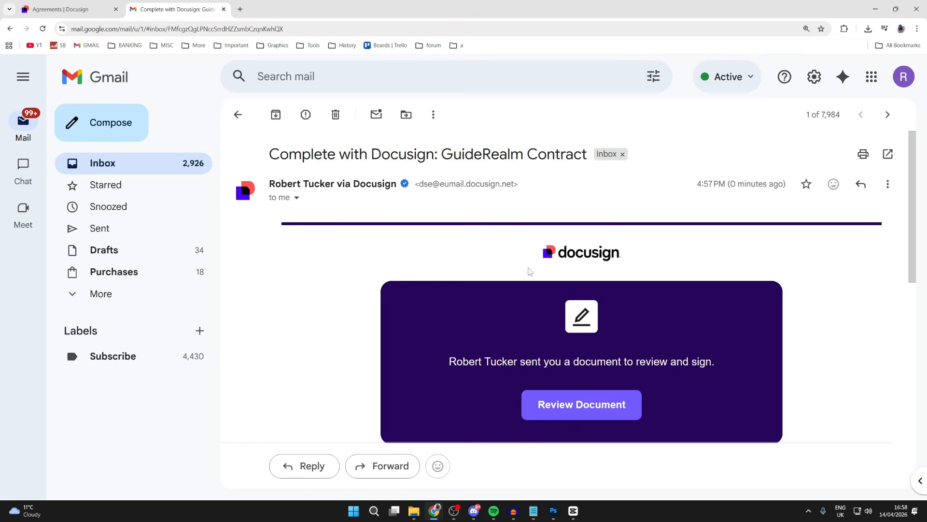
Step: Read the Docusign signing request email and its message in Gmail, and open the document for review
{"action": "scroll", "coordinate": [528, 269], "scroll_direction": "down", "scroll_amount": 3}
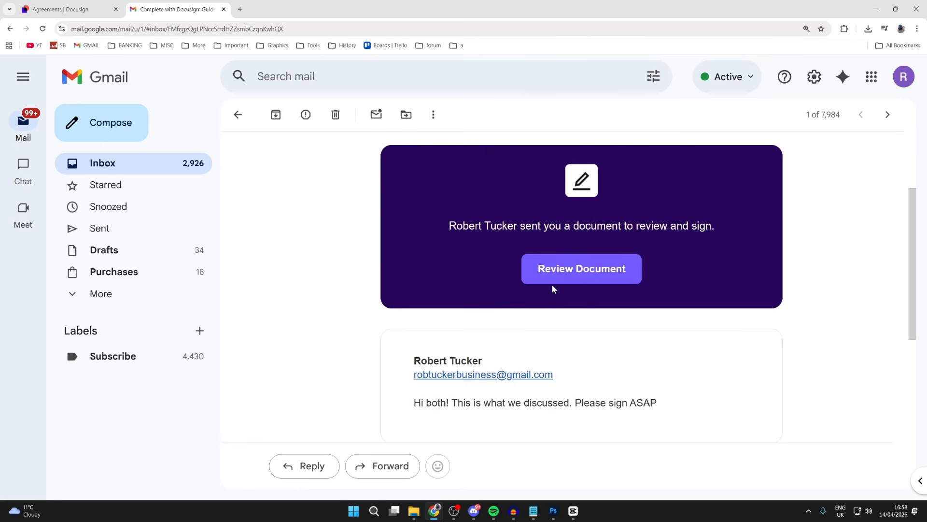
{"action": "scroll", "coordinate": [557, 290], "scroll_direction": "down", "scroll_amount": 1}
{"action": "left_click_drag", "start_coordinate": [427, 358], "coordinate": [503, 357]}
{"action": "scroll", "coordinate": [505, 357], "scroll_direction": "up", "scroll_amount": 4}
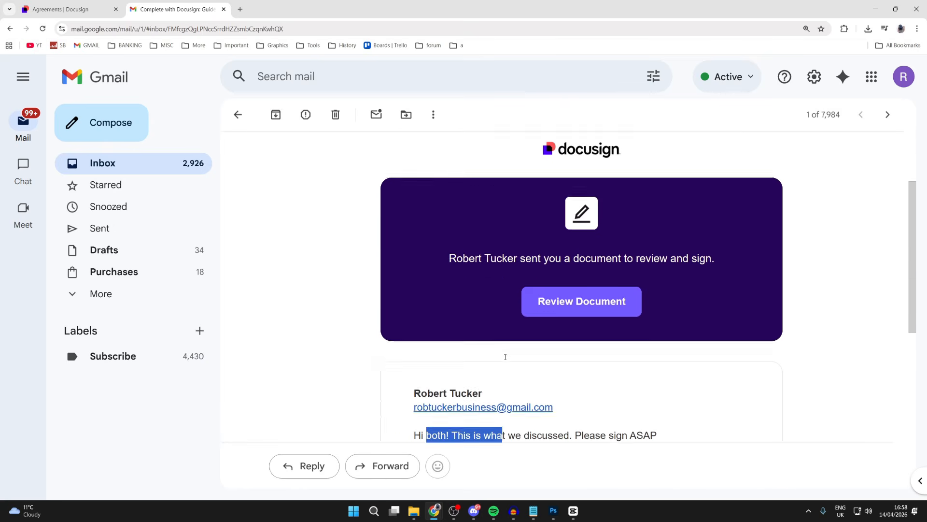
{"action": "scroll", "coordinate": [483, 241], "scroll_direction": "down", "scroll_amount": 2}
{"action": "left_click", "coordinate": [566, 315]}
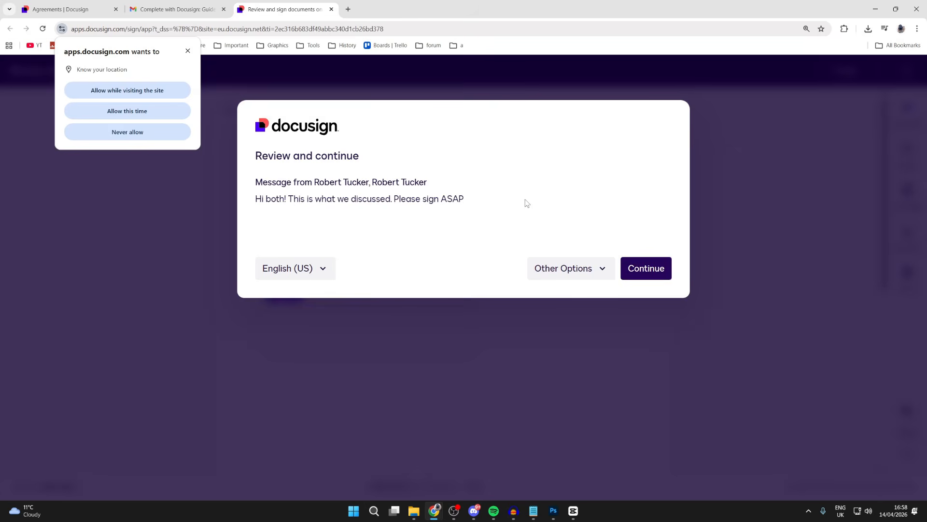
Step: Continue to the document, allow location access for this time only, and dismiss the browser's location notice
{"action": "left_click", "coordinate": [648, 269]}
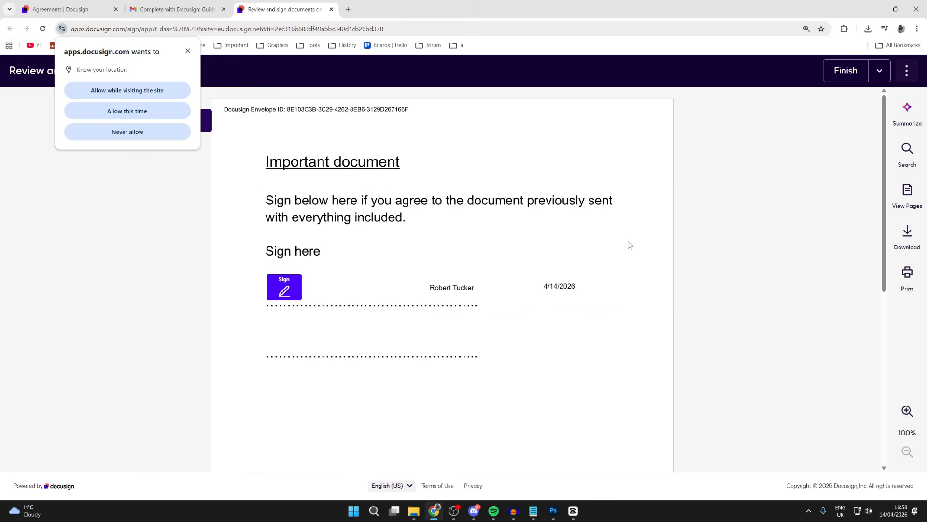
{"action": "left_click", "coordinate": [129, 110]}
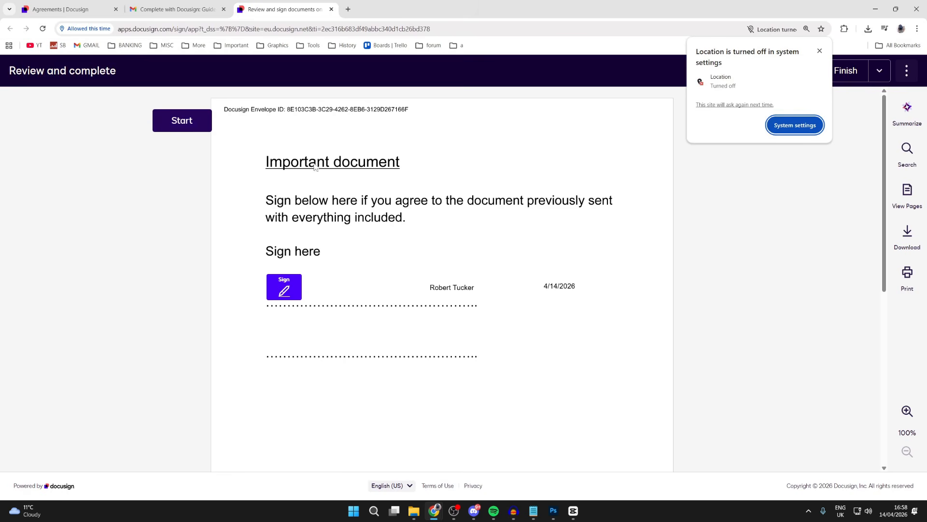
{"action": "left_click", "coordinate": [820, 51]}
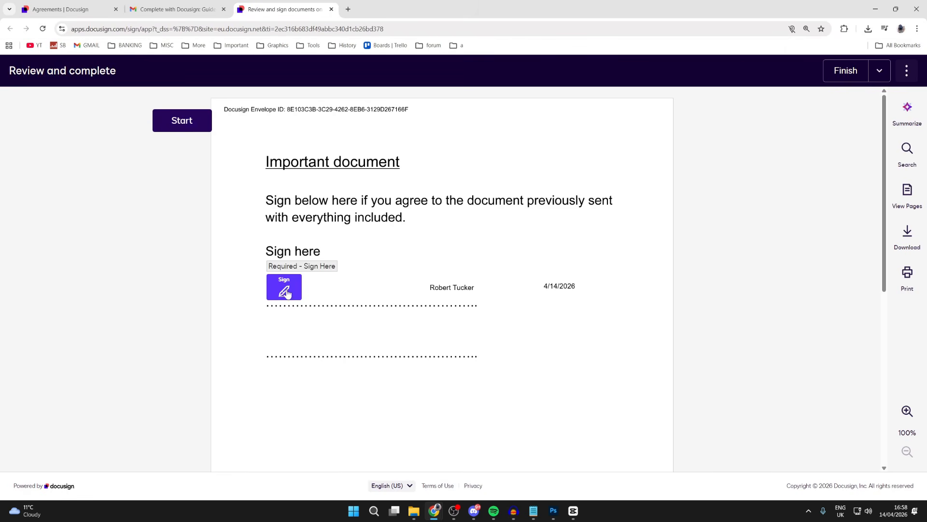
Step: Apply the saved signature to the required signature field and view the saved signatures and initials available for changing it
{"action": "left_click_drag", "start_coordinate": [441, 287], "coordinate": [573, 288]}
{"action": "left_click", "coordinate": [284, 290]}
{"action": "left_click", "coordinate": [303, 297]}
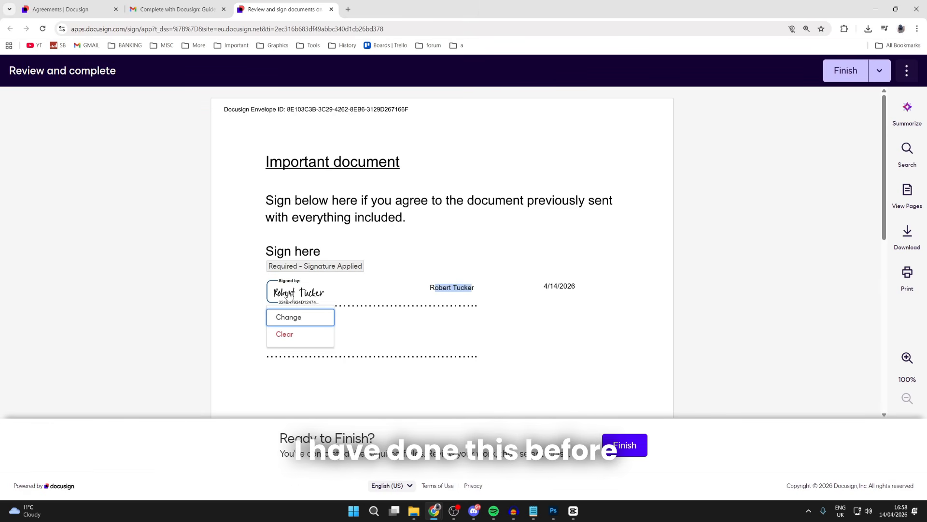
{"action": "left_click", "coordinate": [302, 315]}
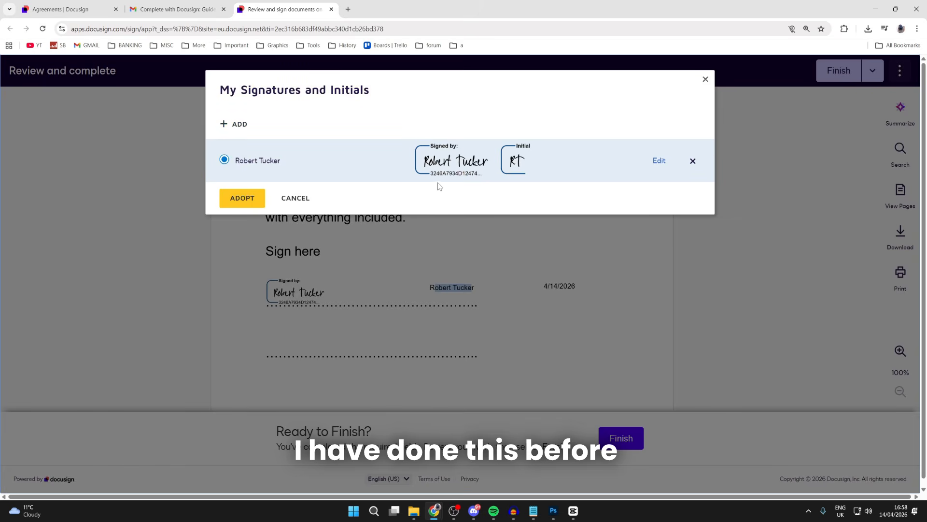
{"action": "left_click", "coordinate": [296, 198]}
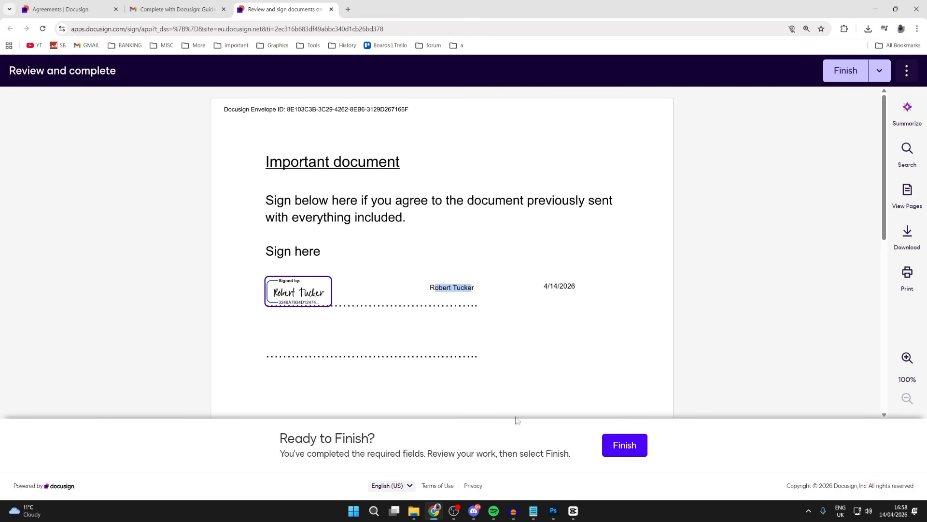
Step: Finish signing the document and read the notice about the saved copy
{"action": "left_click", "coordinate": [615, 446]}
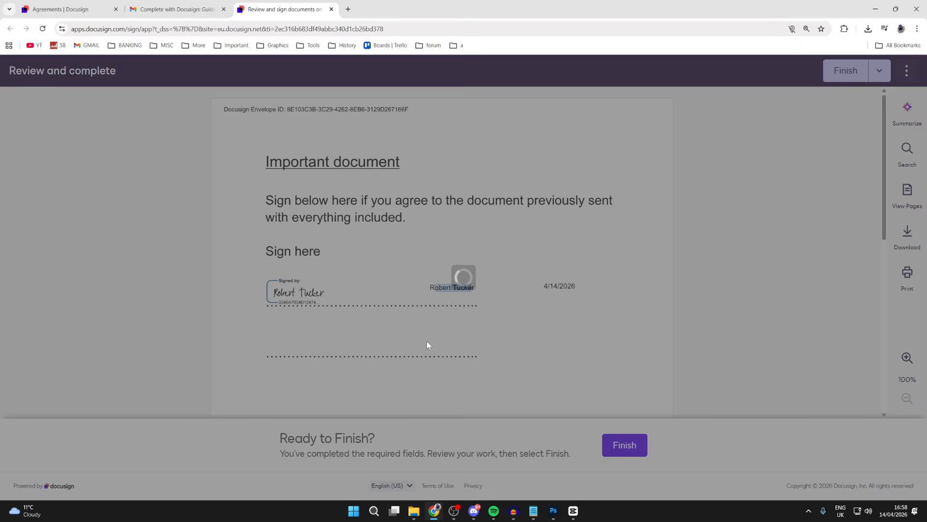
{"action": "key", "text": "XF86AudioLowerVolume"}
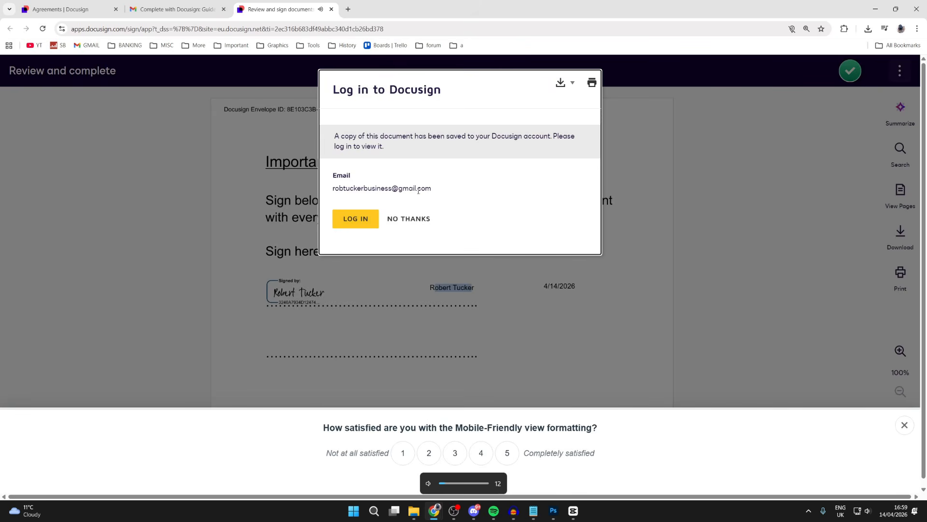
{"action": "left_click_drag", "start_coordinate": [440, 136], "coordinate": [529, 134]}
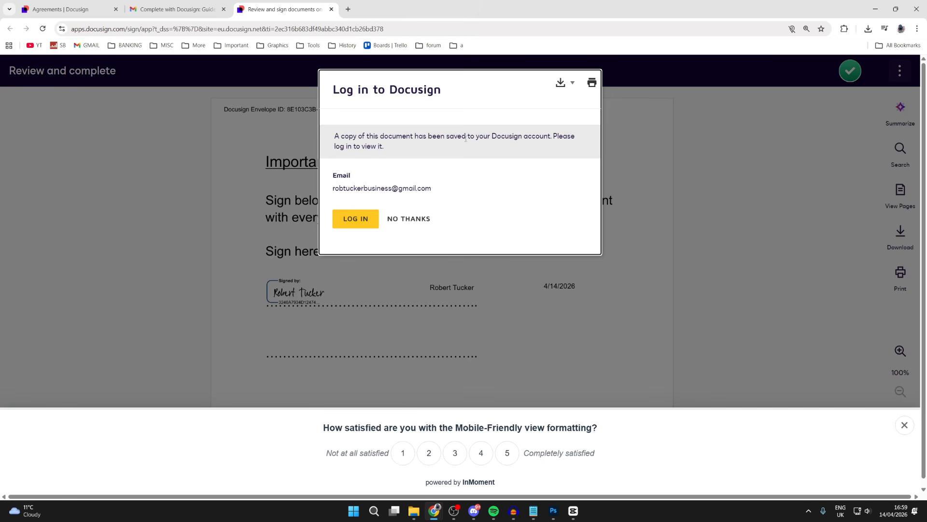
Step: Return to the list of sent envelopes and reload it to update the signing status
{"action": "left_click", "coordinate": [107, 8]}
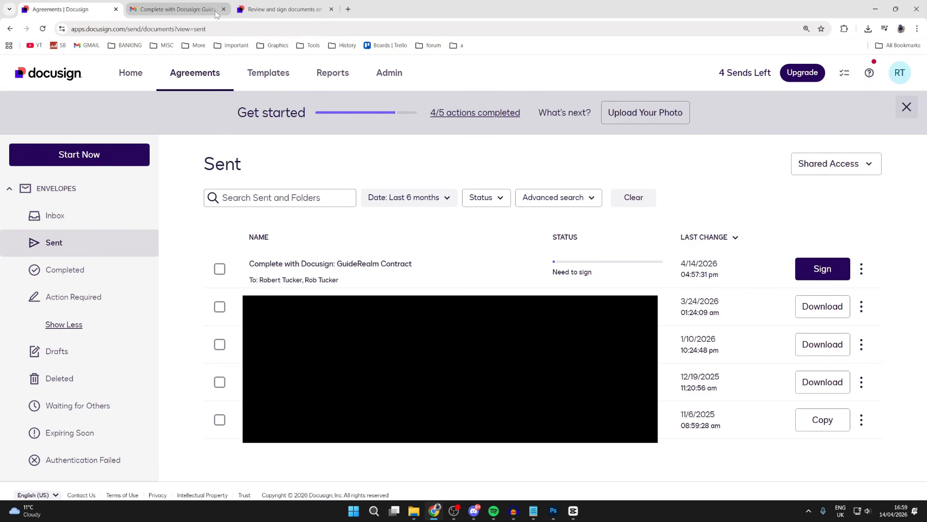
{"action": "left_click", "coordinate": [224, 28]}
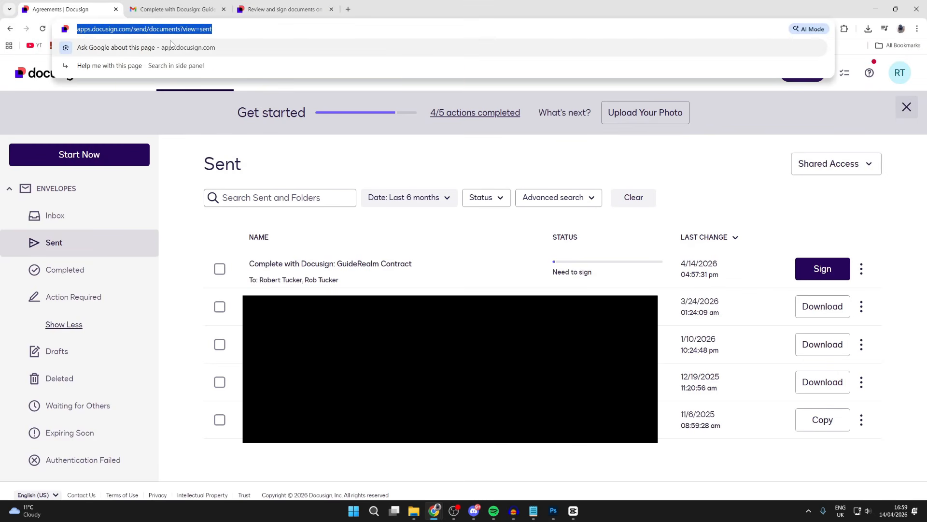
{"action": "key", "text": "Return"}
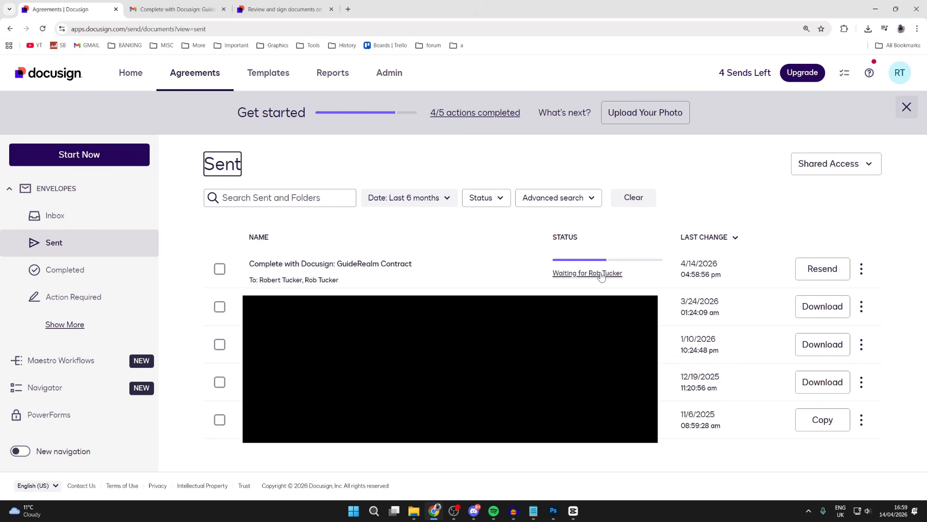
Step: Check the pending recipient of the GuideRealm Contract envelope and resend the envelope
{"action": "left_click", "coordinate": [601, 275]}
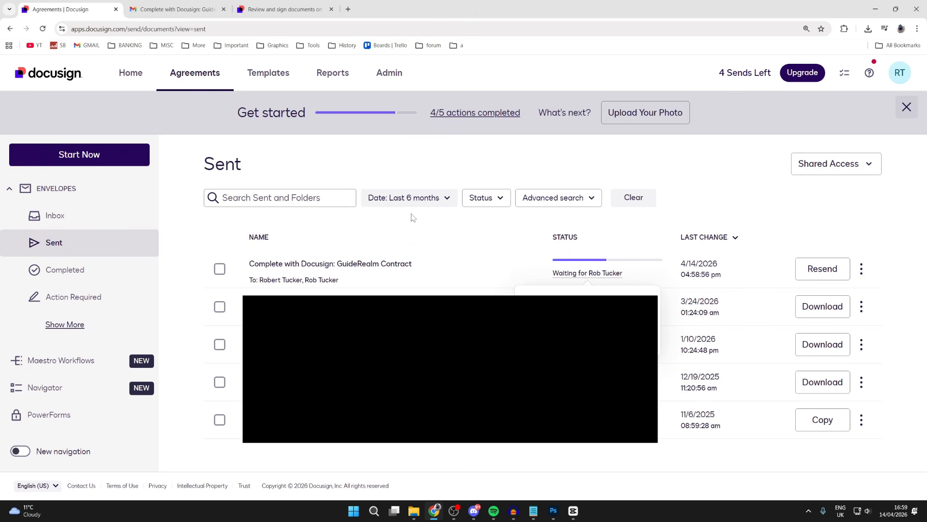
{"action": "left_click", "coordinate": [409, 227]}
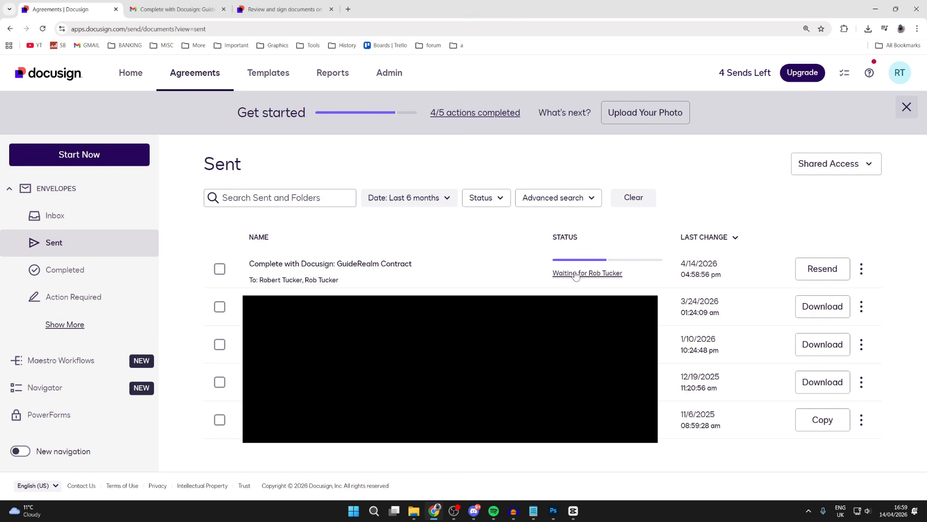
{"action": "left_click", "coordinate": [840, 272]}
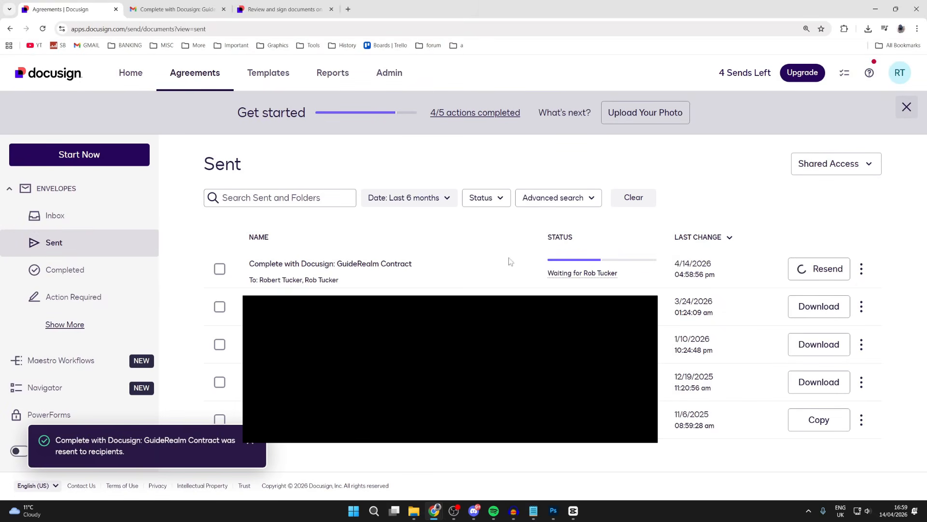